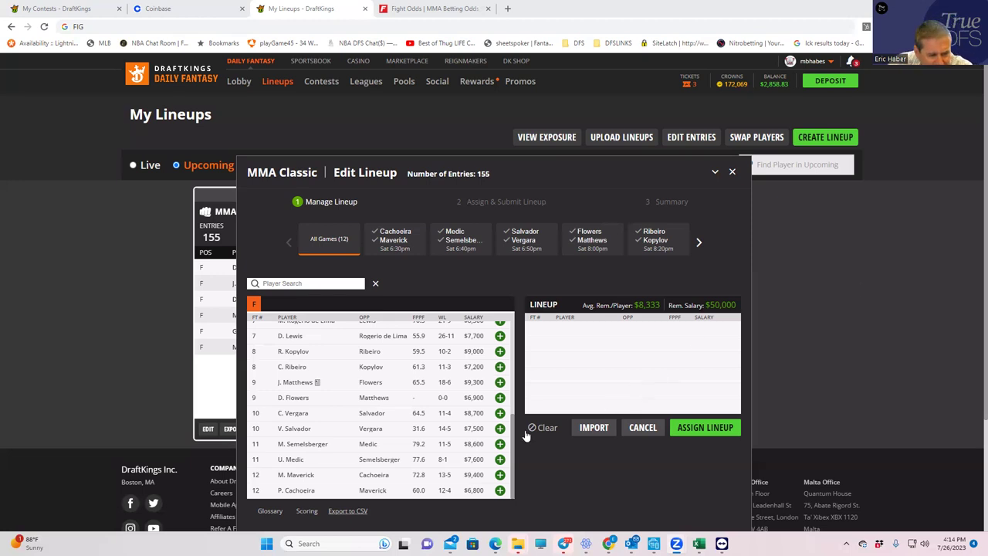
# Review the fighter salary list in the lineup editor, then switch to FightOdds and examine the Miranda Maverick vs. Priscila Cachoeira prop odds
pyautogui.moveTo(513, 454); pyautogui.dragTo(503, 376)
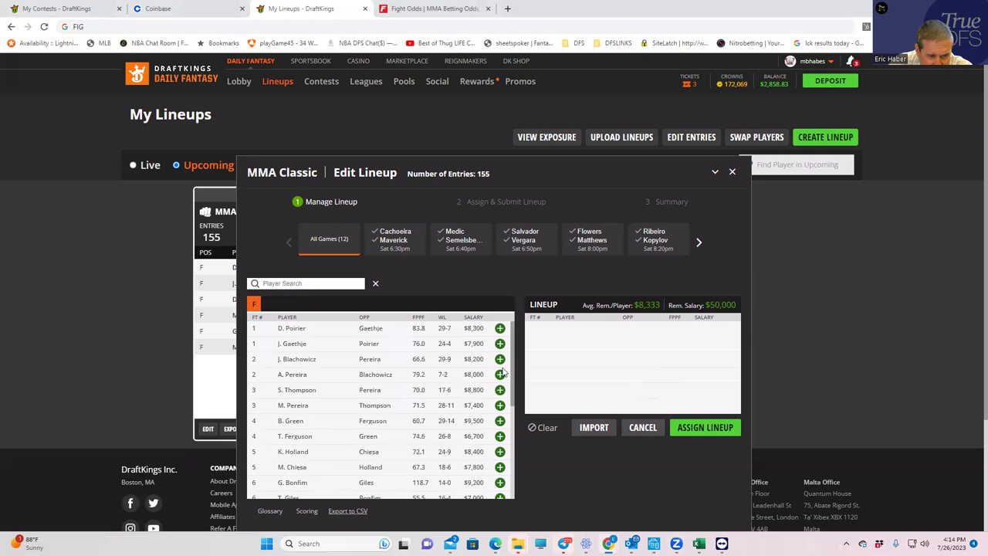
pyautogui.scroll(-3, 498, 416)
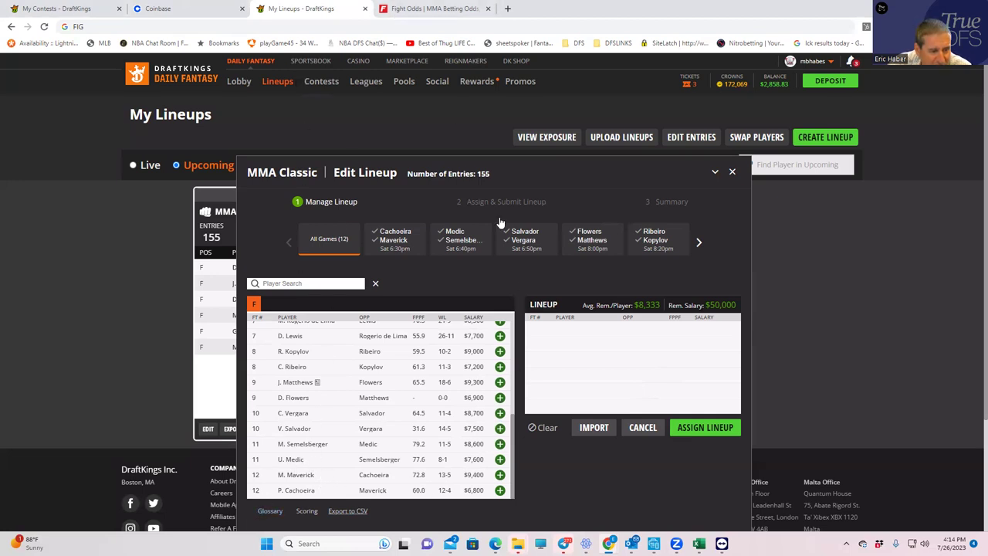
pyautogui.click(424, 14)
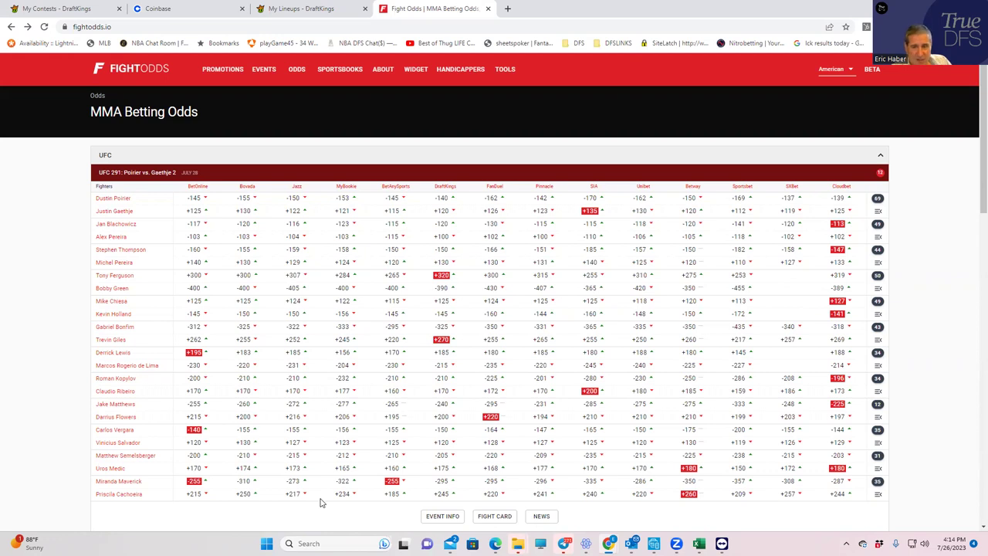
pyautogui.click(878, 482)
pyautogui.scroll(-1, 694, 494)
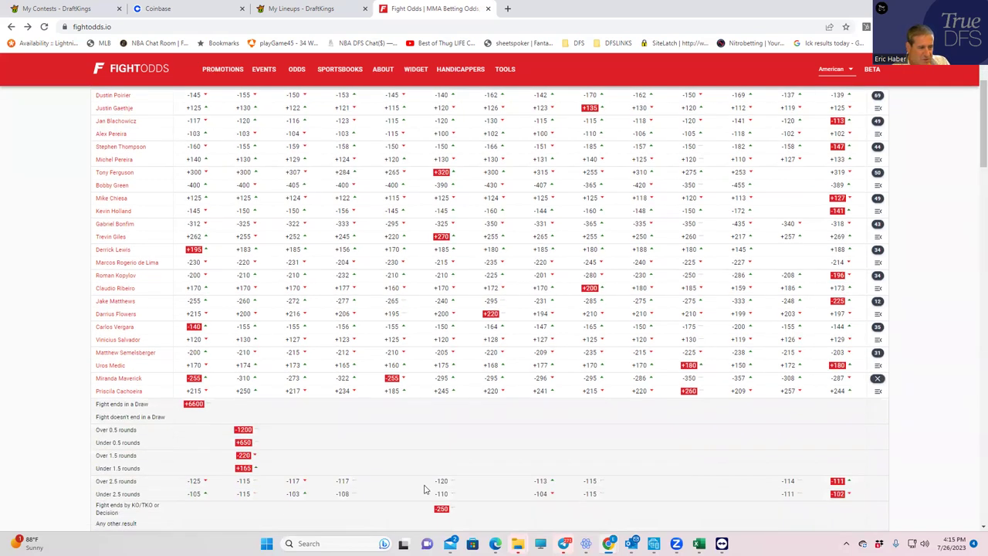
pyautogui.scroll(-2, 423, 490)
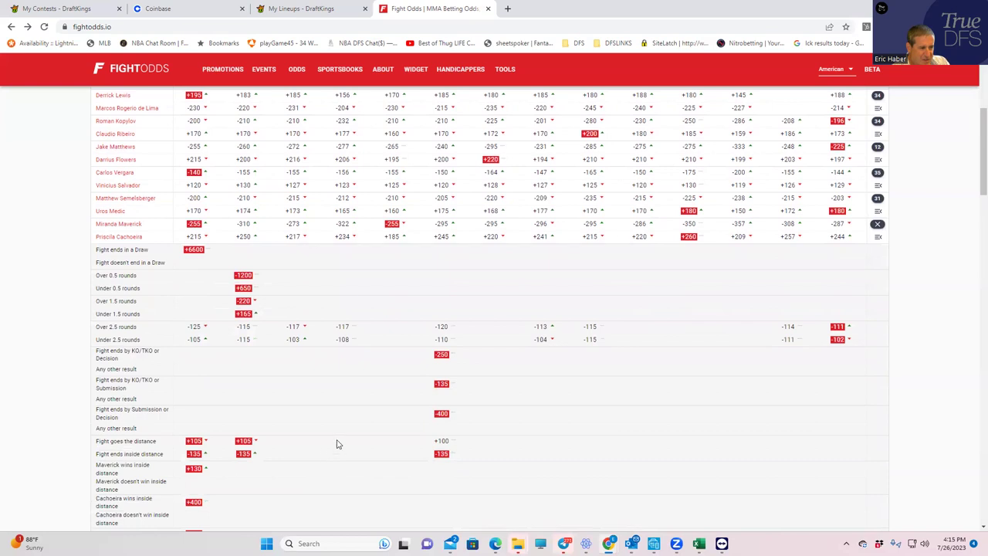
pyautogui.scroll(-1, 309, 452)
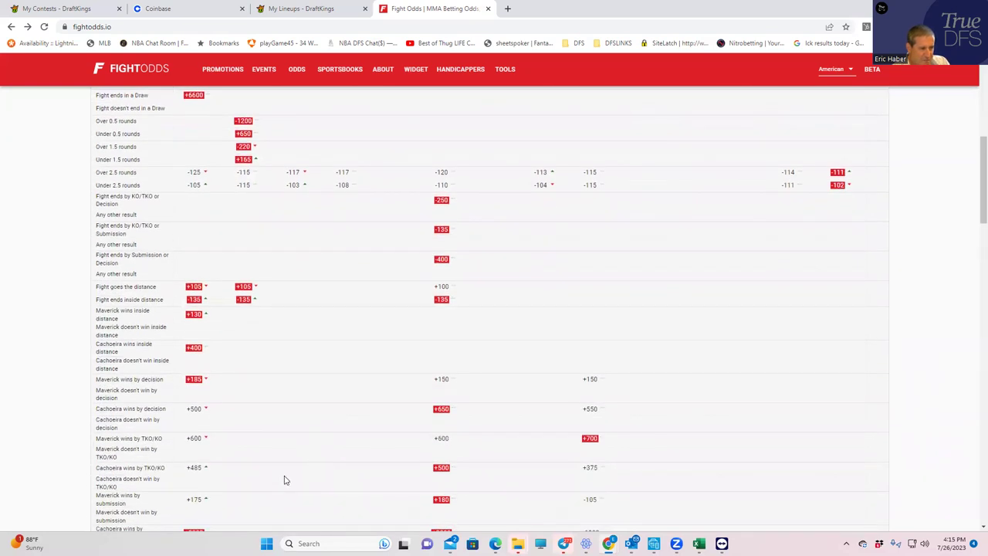
pyautogui.scroll(-1, 281, 479)
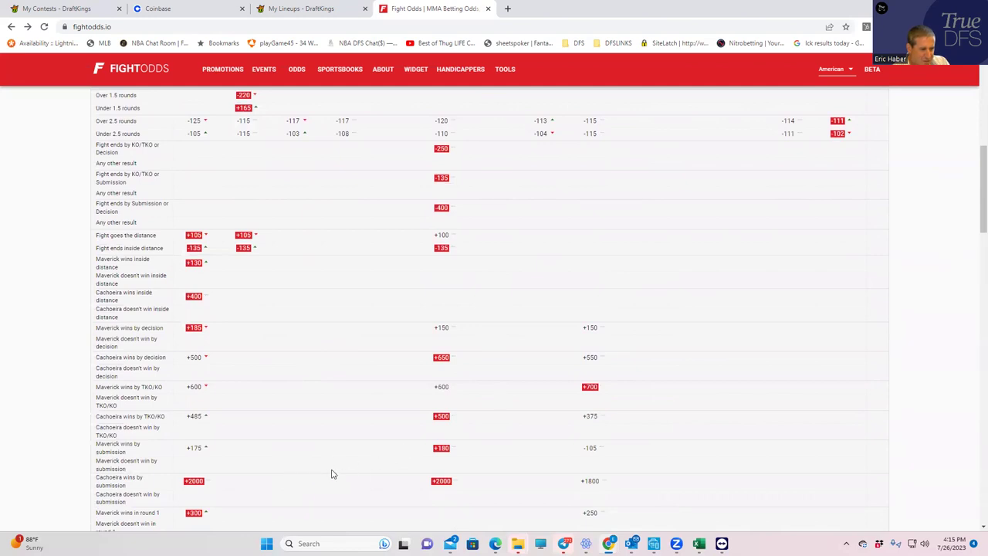
pyautogui.scroll(-3, 331, 473)
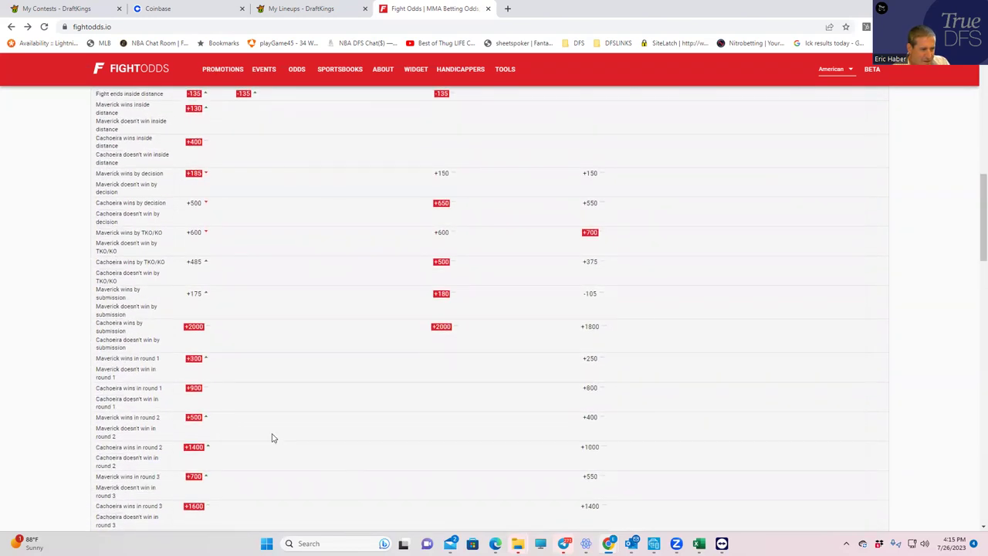
# Open Priscila Cachoeira's fighter profile from the odds table and examine her record and fight history
pyautogui.scroll(1, 245, 416)
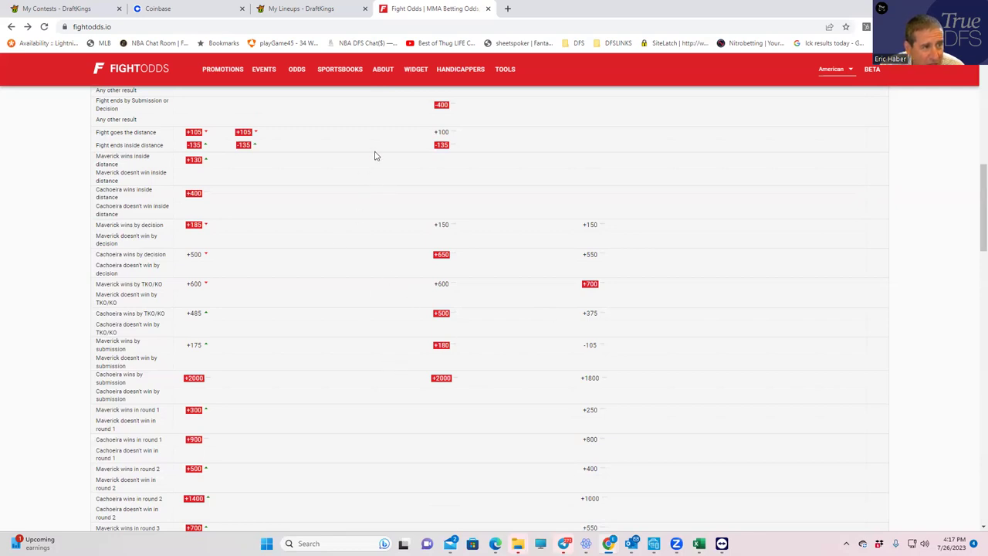
pyautogui.scroll(3, 586, 255)
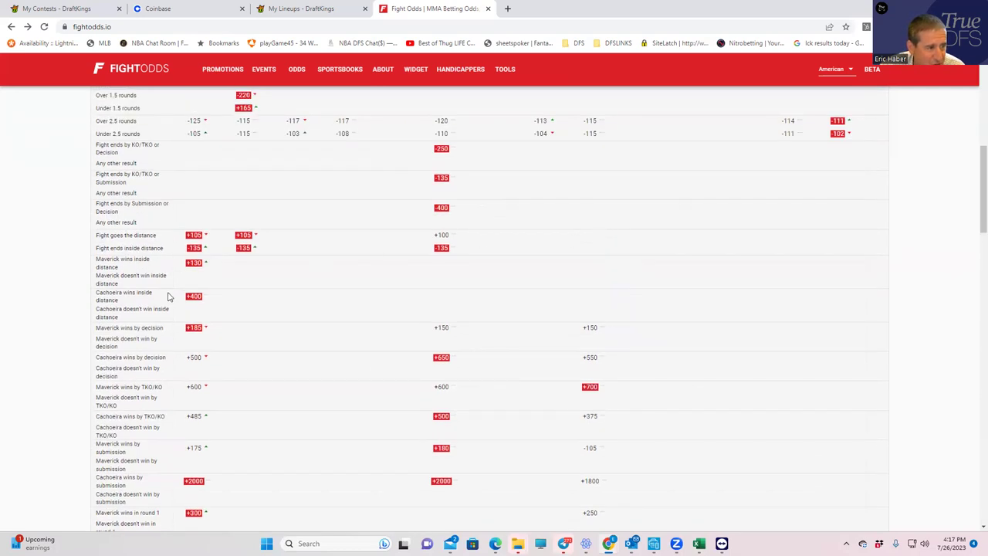
pyautogui.scroll(3, 247, 245)
pyautogui.click(121, 340)
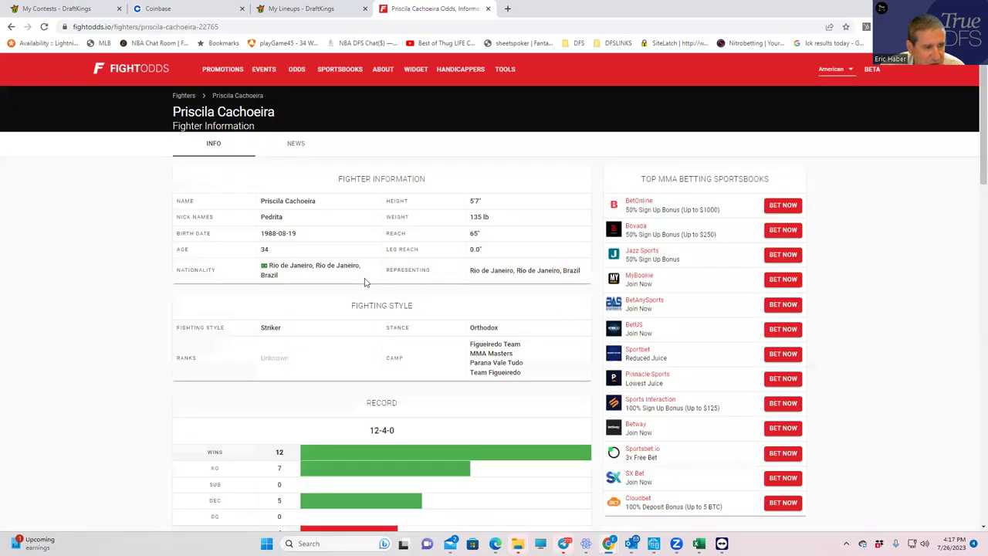
pyautogui.scroll(-5, 407, 424)
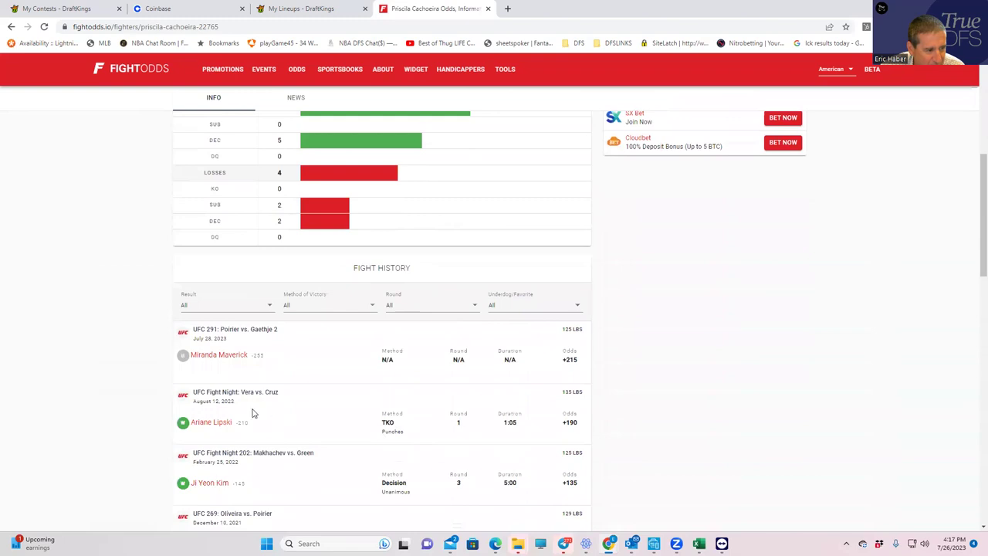
pyautogui.scroll(-3, 236, 419)
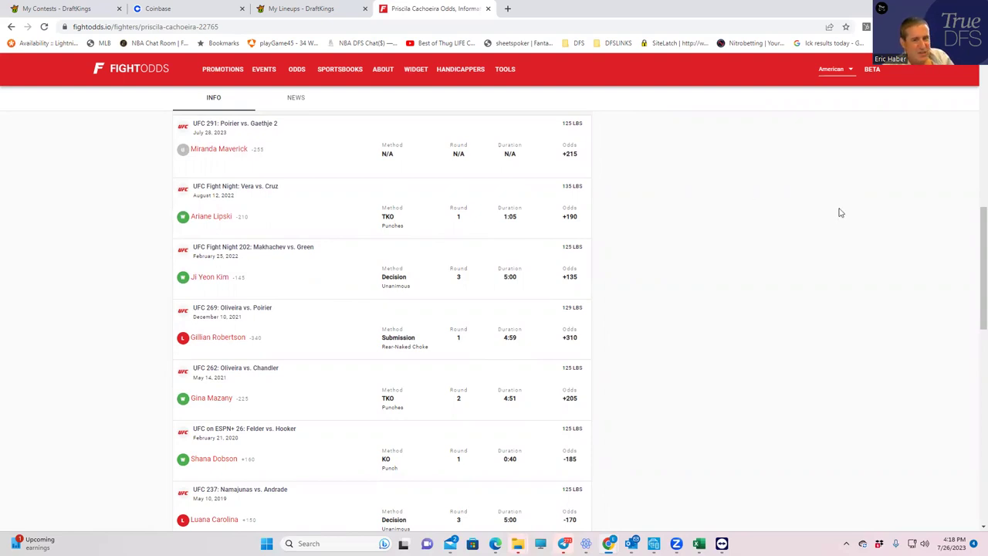
# Open Miranda Maverick's fighter profile and examine the methods, rounds and odds in her fight history
pyautogui.moveTo(974, 231); pyautogui.dragTo(967, 71)
pyautogui.moveTo(976, 116); pyautogui.dragTo(974, 206)
pyautogui.click(220, 257)
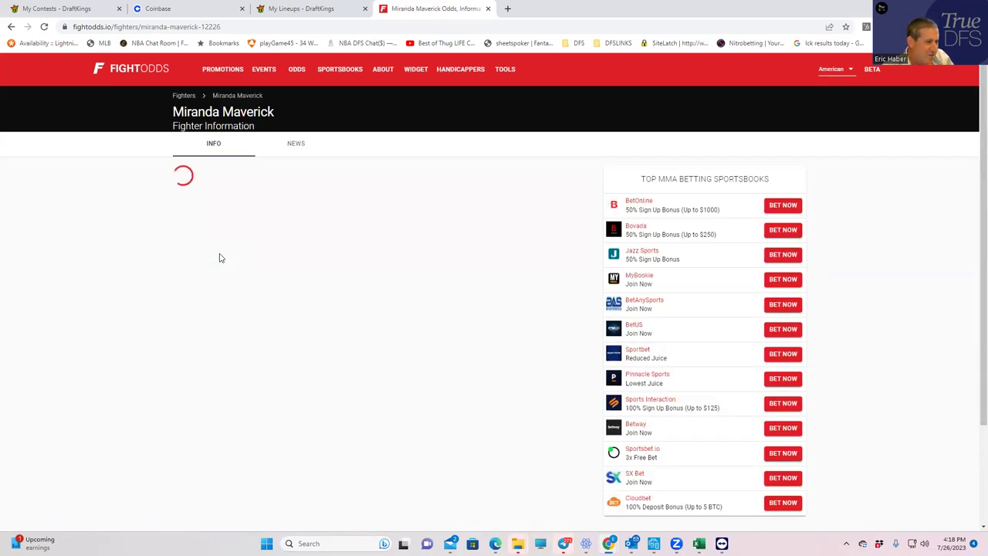
pyautogui.scroll(-1, 445, 484)
pyautogui.scroll(-5, 432, 456)
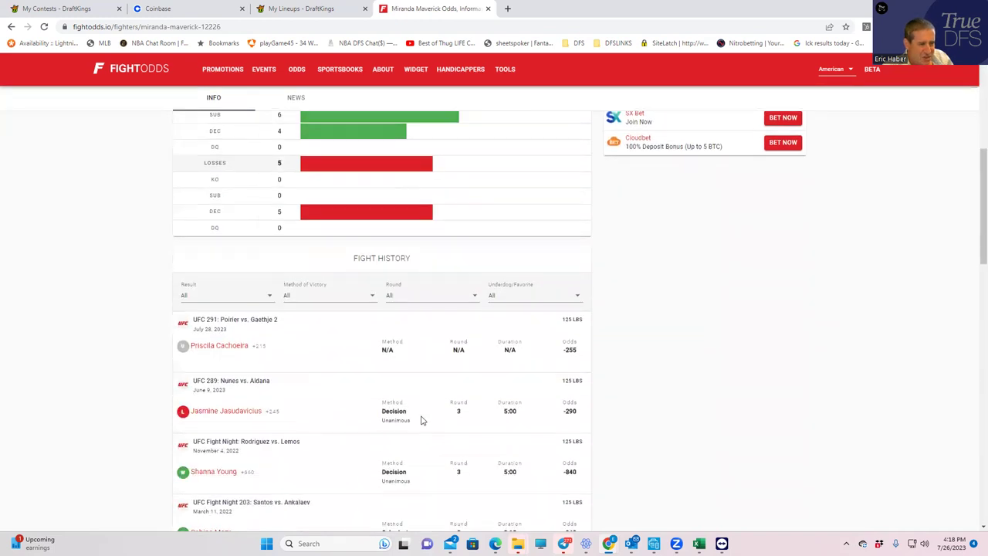
pyautogui.scroll(-1, 431, 399)
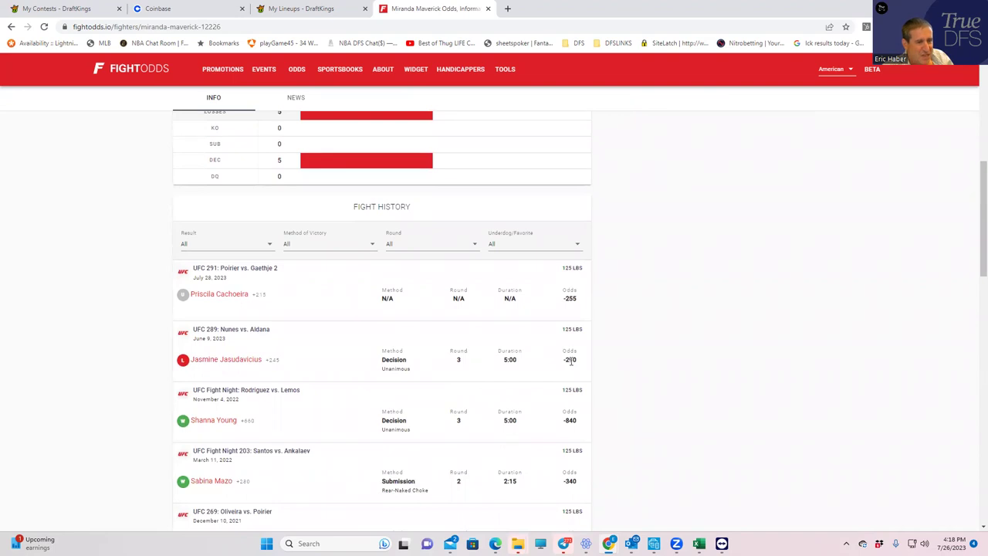
pyautogui.scroll(-2, 571, 363)
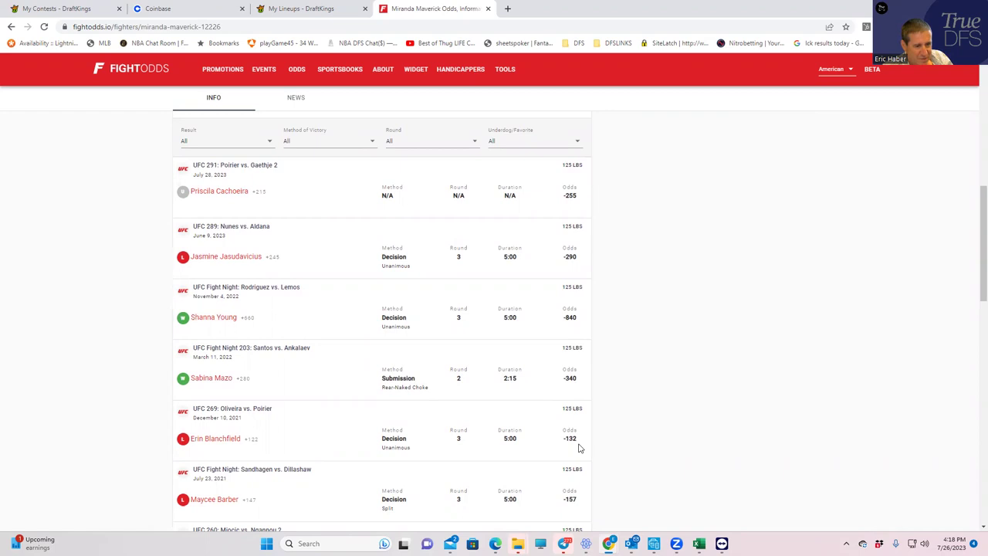
pyautogui.scroll(-1, 572, 469)
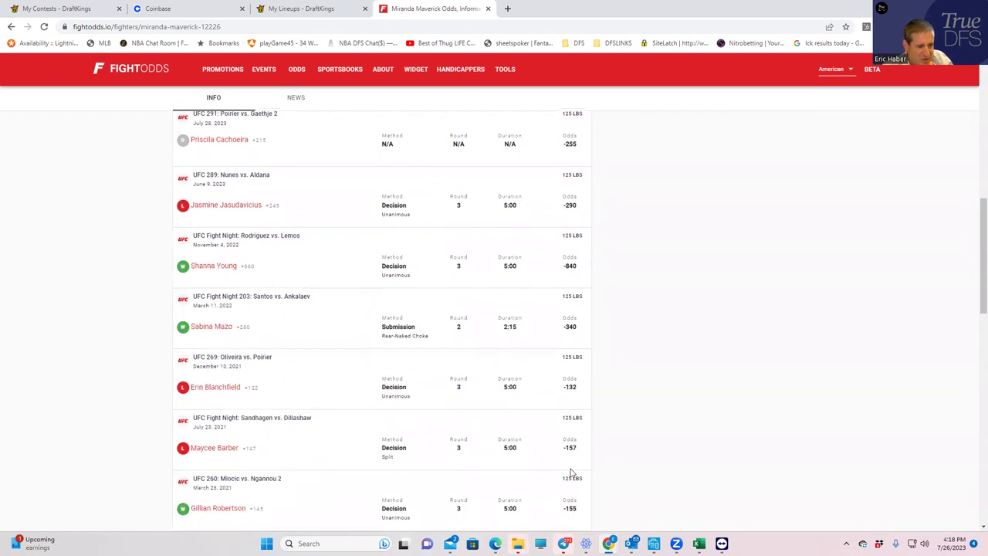
pyautogui.scroll(-2, 572, 473)
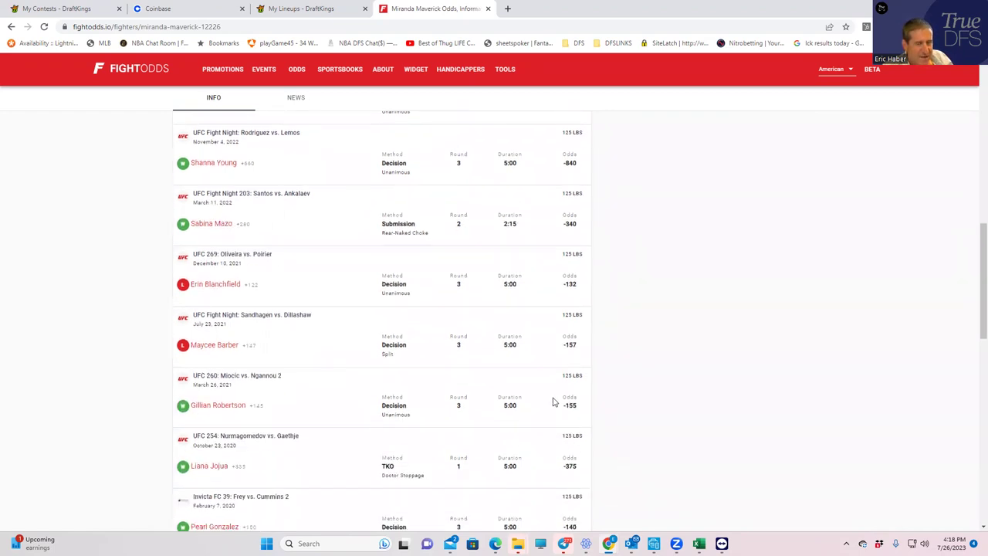
pyautogui.scroll(4, 522, 365)
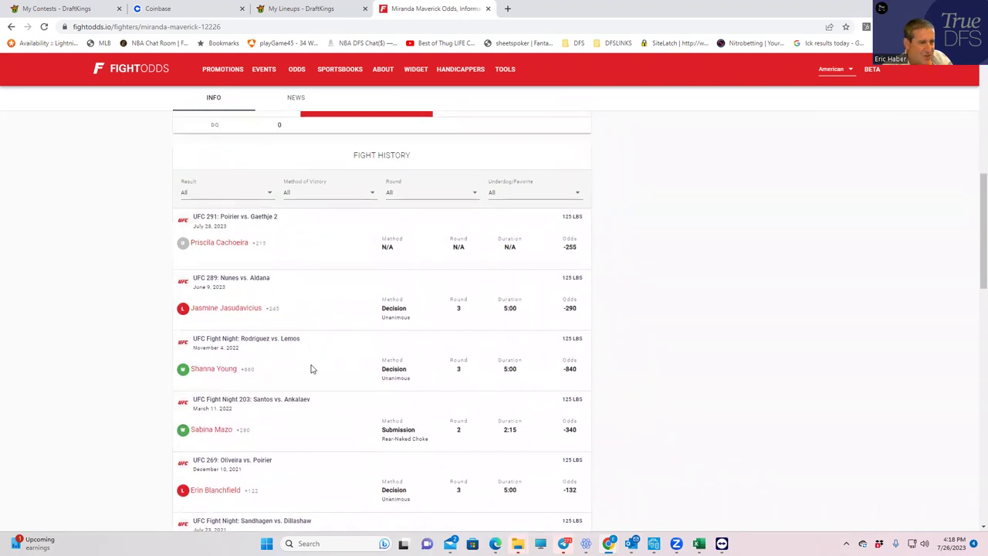
pyautogui.scroll(-2, 312, 370)
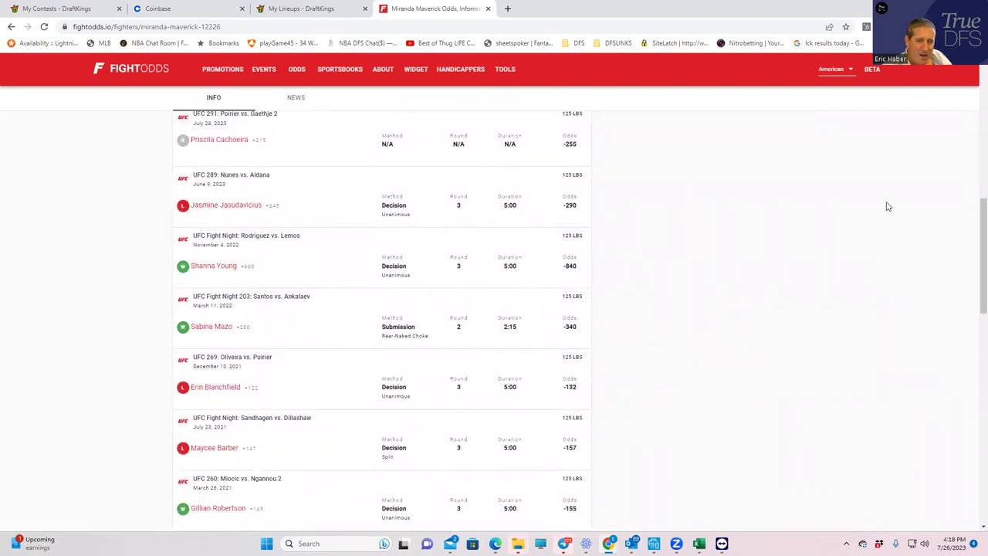
# Check Miranda Maverick's fighter information and her breakdown of wins and losses by method
pyautogui.moveTo(981, 223); pyautogui.dragTo(962, 80)
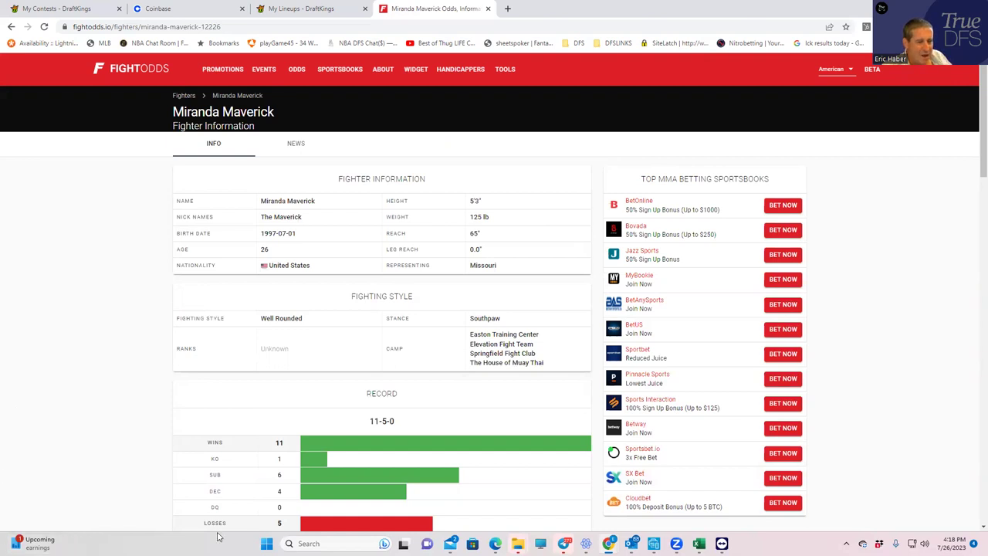
pyautogui.scroll(-2, 430, 484)
pyautogui.scroll(-2, 430, 484)
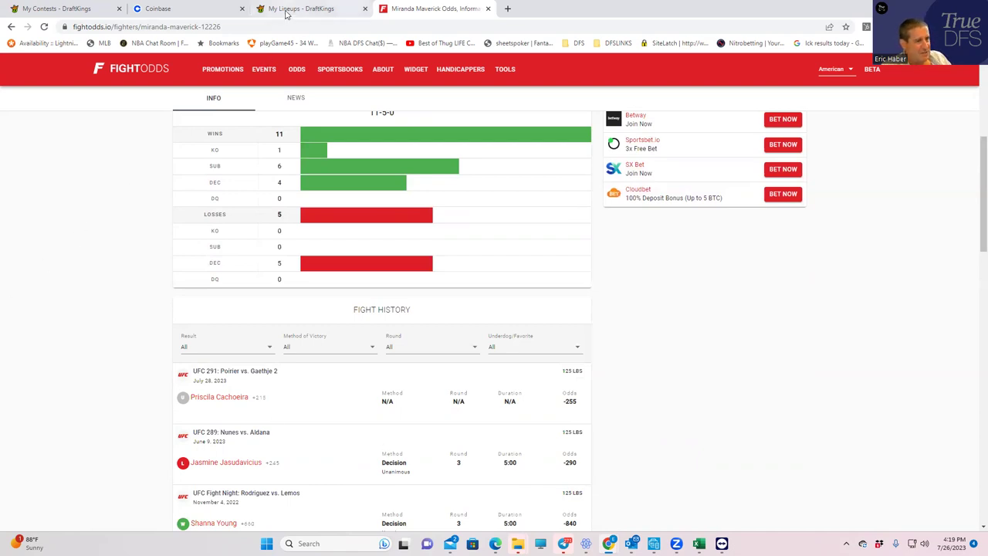
pyautogui.moveTo(286, 13)
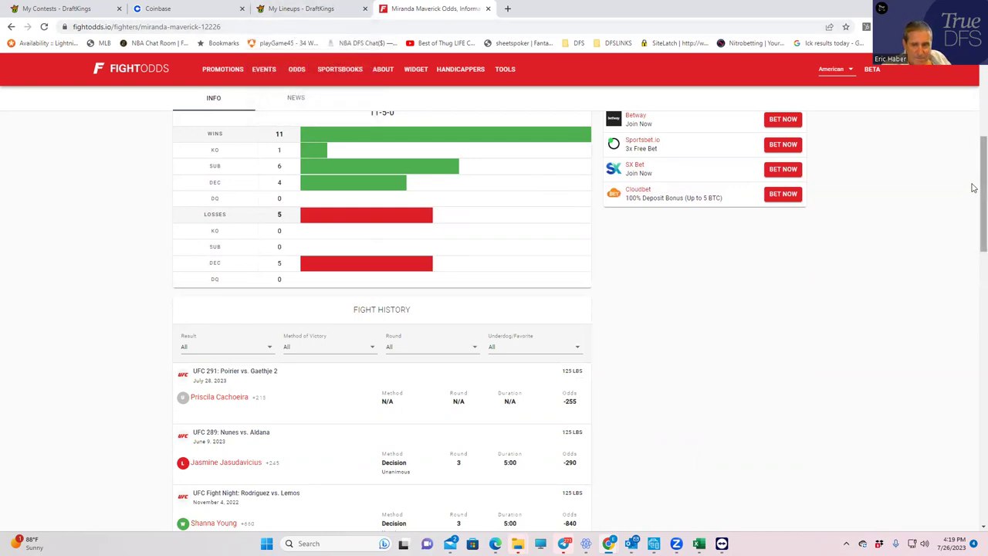
pyautogui.moveTo(974, 187); pyautogui.dragTo(971, 106)
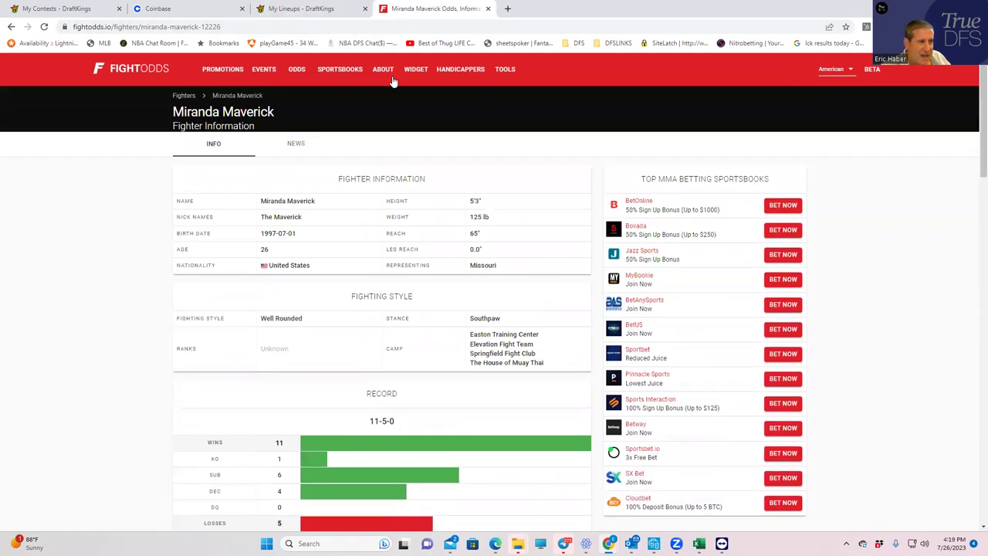
# Return to the MMA betting odds, expand the Maverick vs. Cachoeira props to recheck the inside-distance odds, and collapse them
pyautogui.click(11, 27)
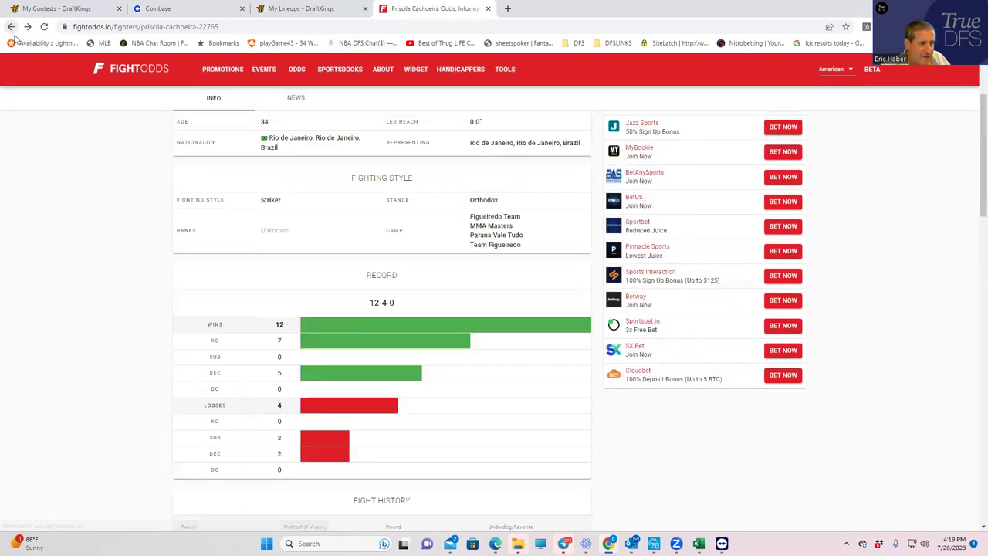
pyautogui.click(11, 27)
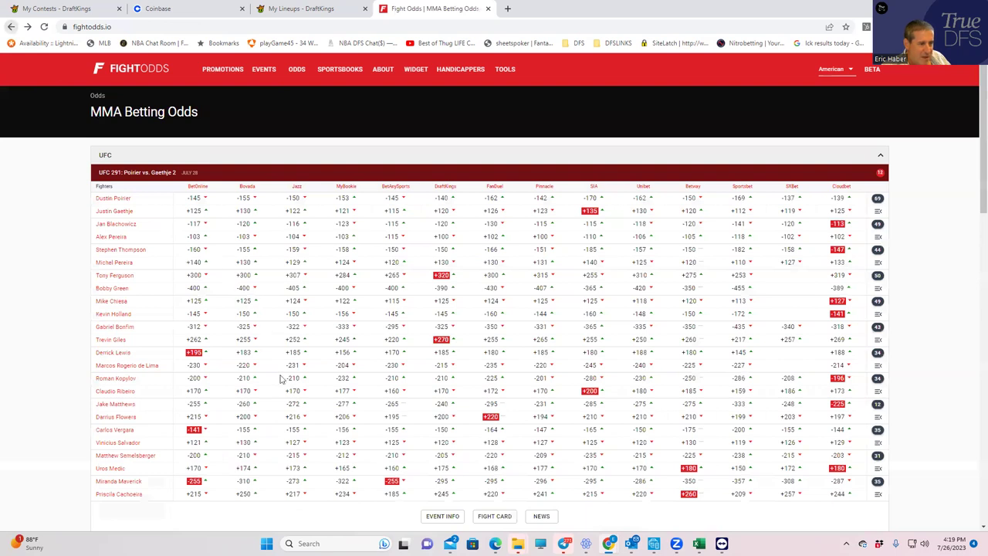
pyautogui.scroll(-2, 283, 382)
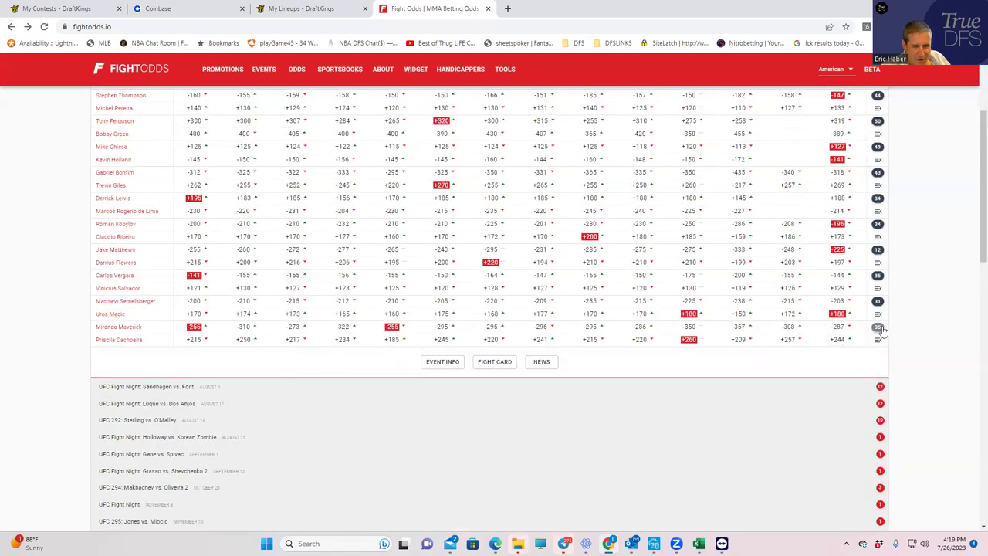
pyautogui.click(877, 327)
pyautogui.scroll(-2, 401, 393)
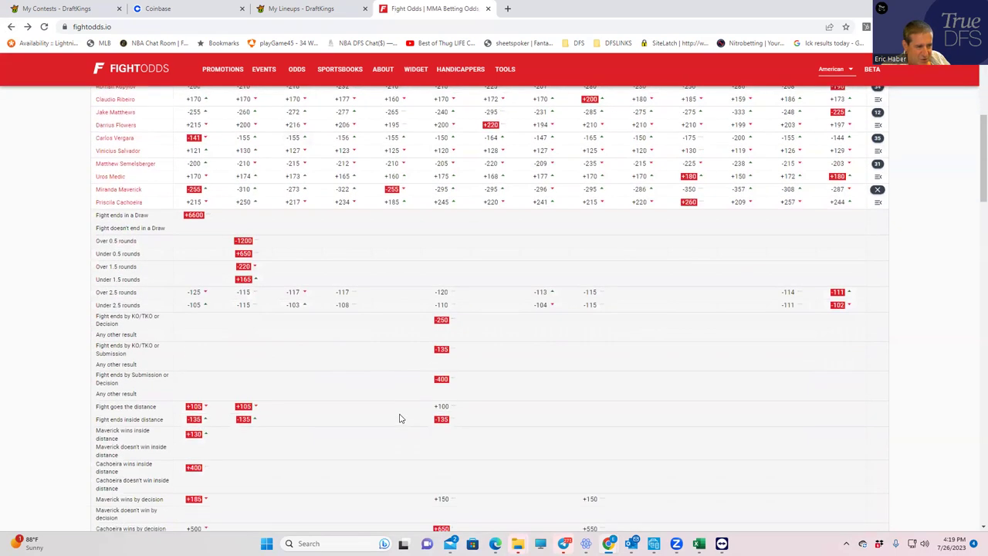
pyautogui.scroll(-1, 231, 433)
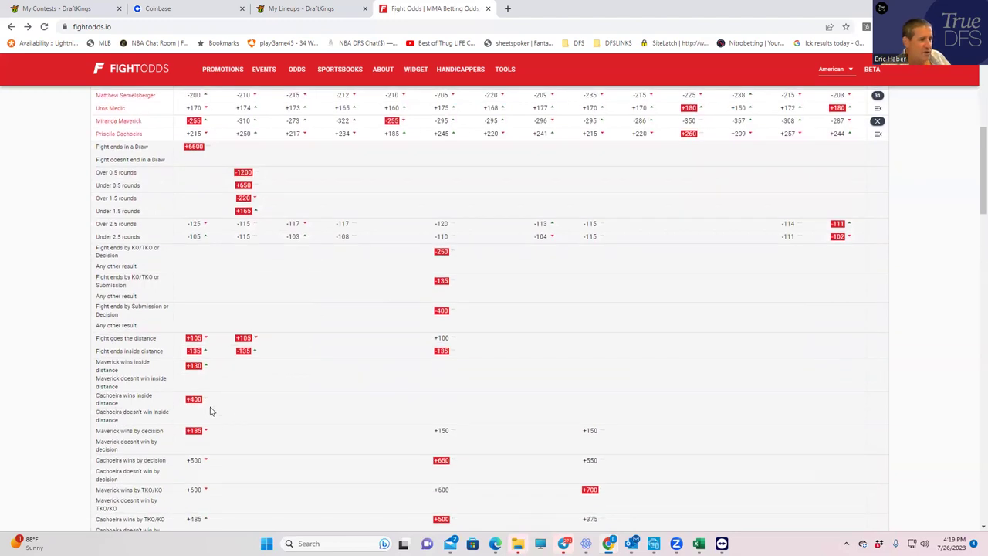
pyautogui.scroll(3, 210, 409)
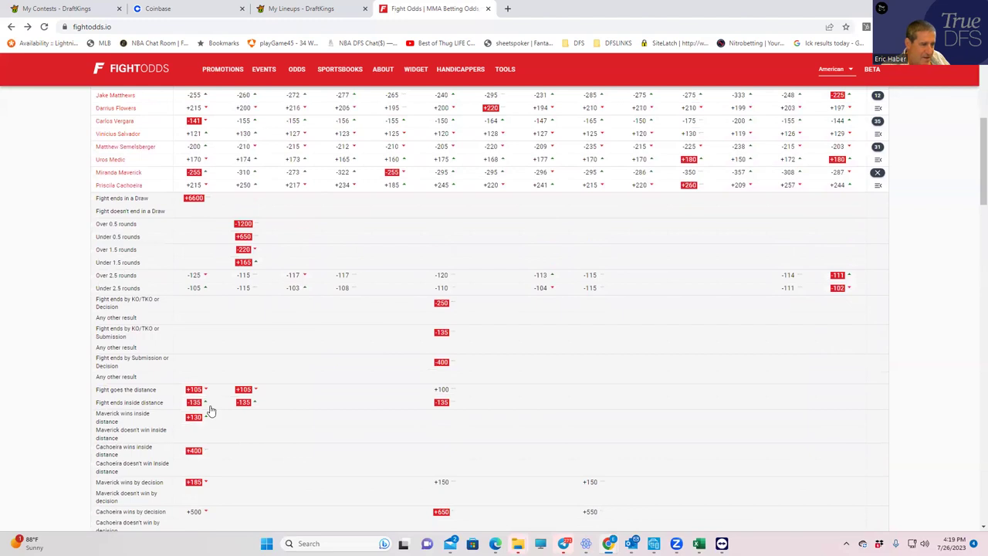
pyautogui.click(877, 277)
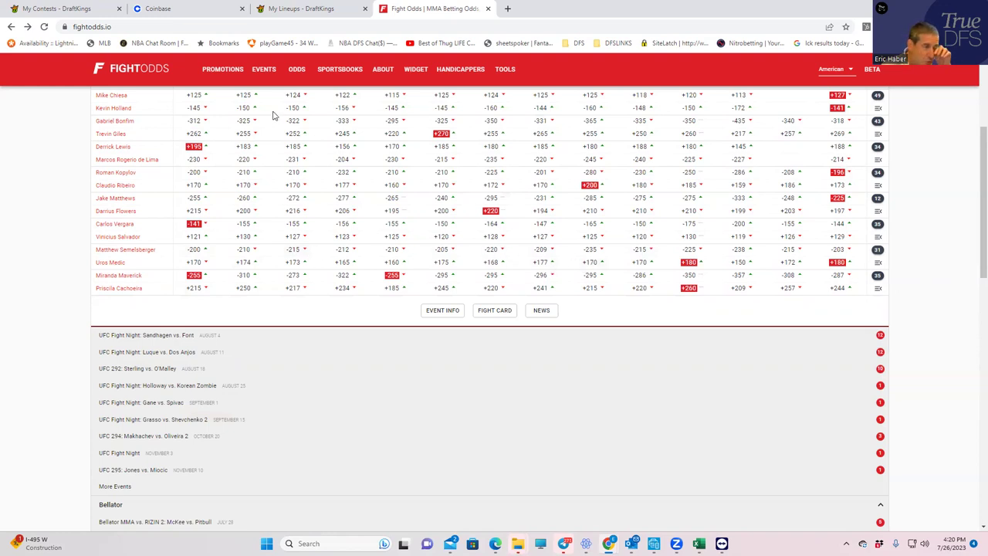
# Add M. Semelsberger to the DraftKings MMA Classic lineup and return to the FightOdds betting odds page
pyautogui.click(282, 11)
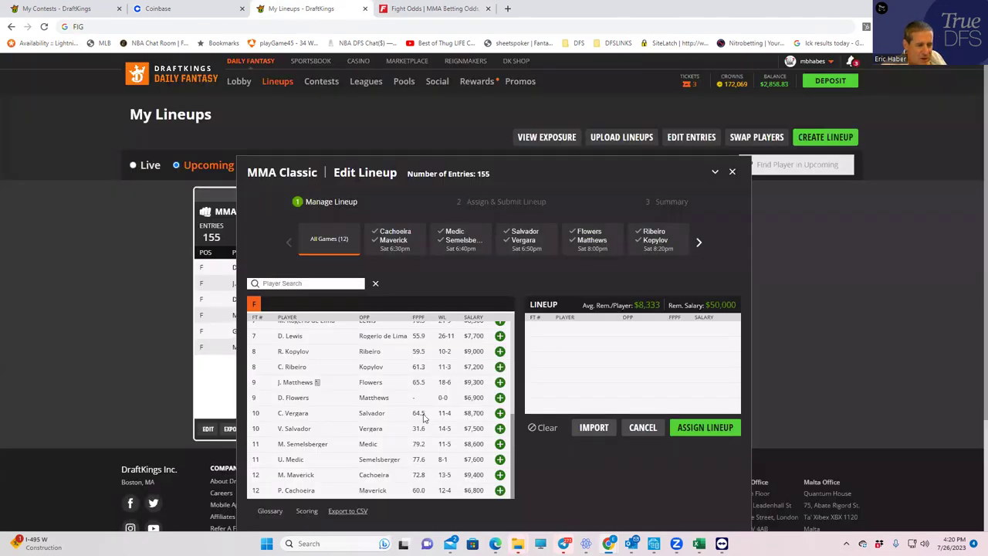
pyautogui.click(499, 443)
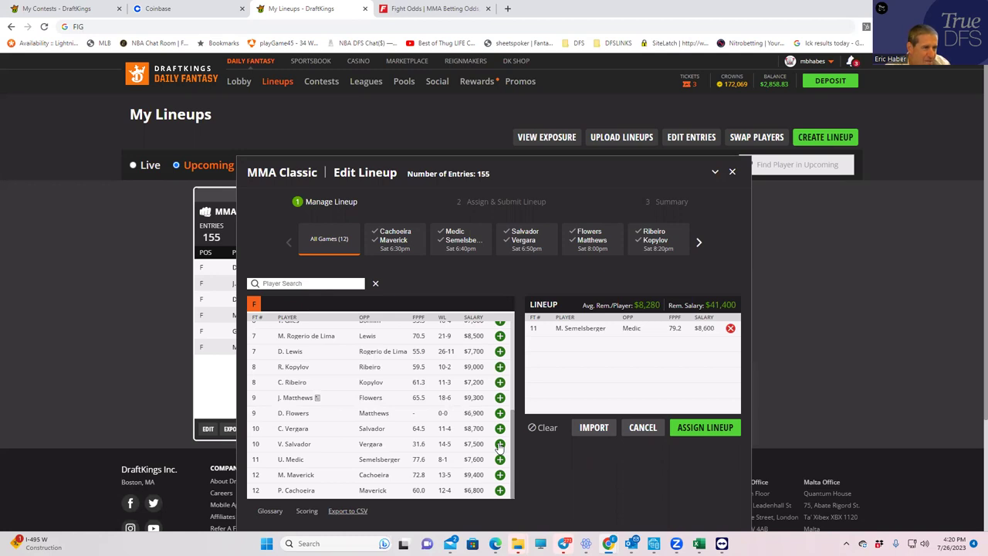
pyautogui.click(435, 9)
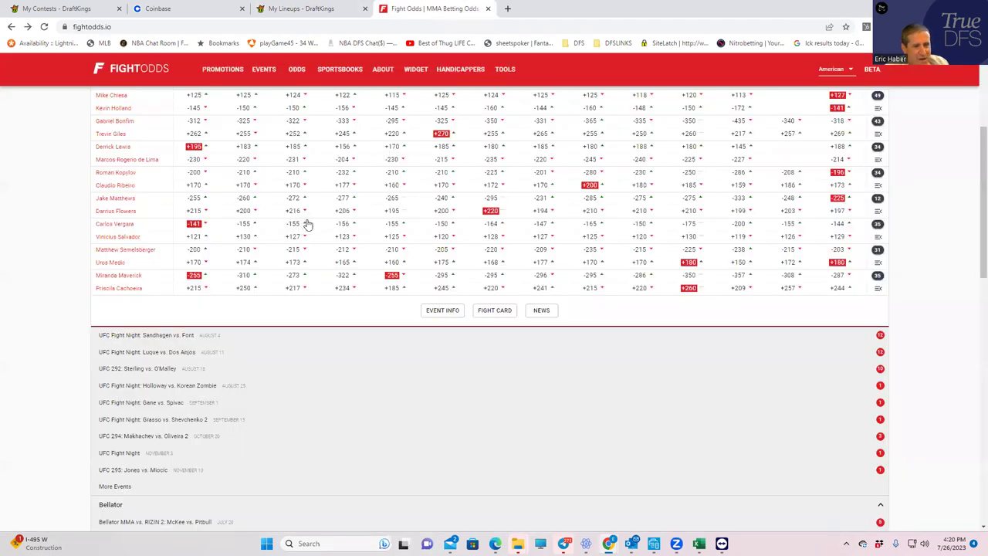
# Expand the Semelsberger vs. Medic props, examine the rounds and method-of-victory odds, check the DraftKings lineup, and collapse the props
pyautogui.click(877, 249)
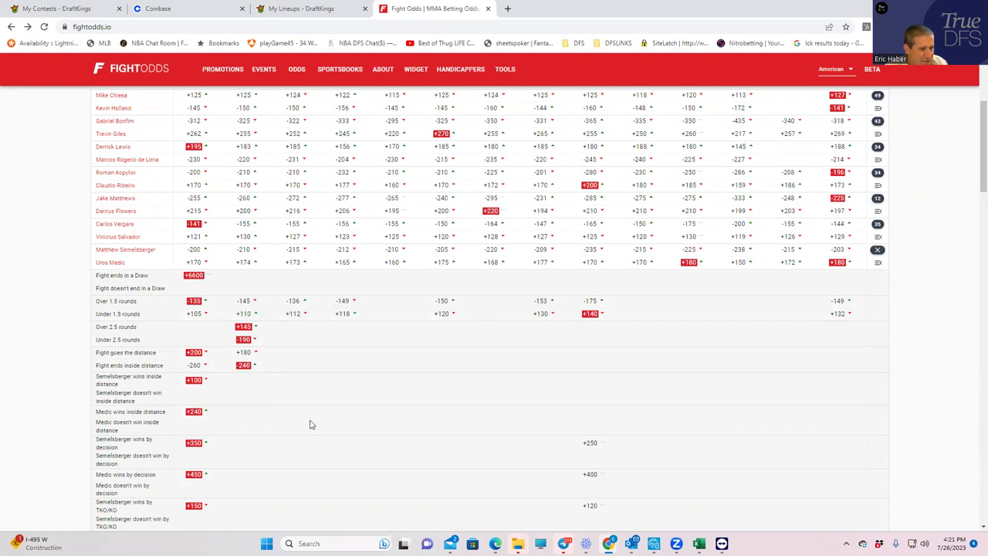
pyautogui.scroll(-1, 311, 417)
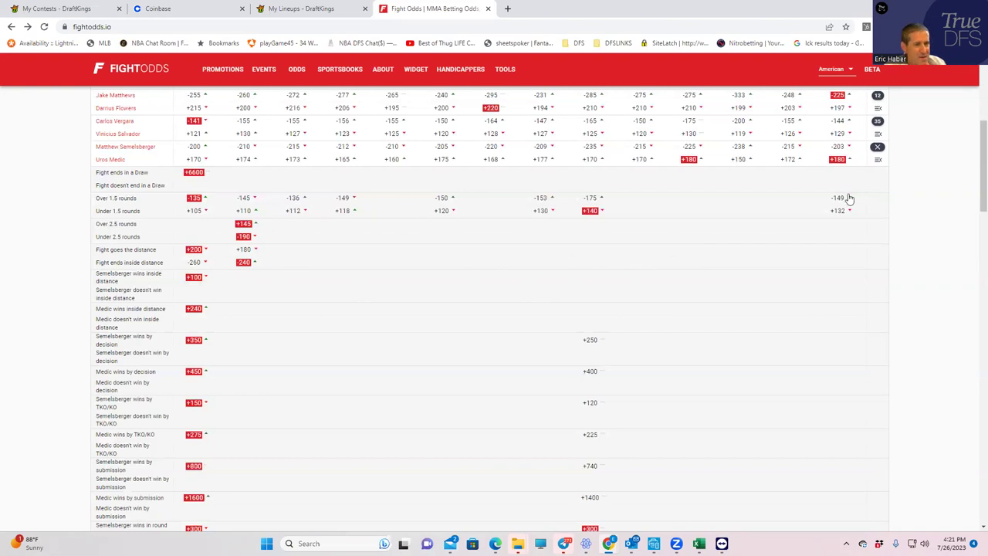
pyautogui.click(312, 10)
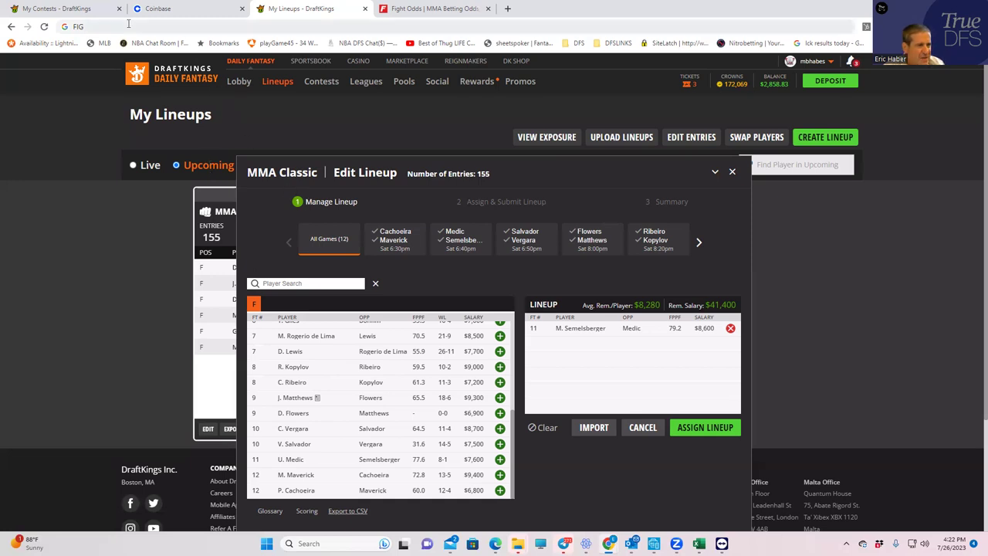
pyautogui.click(395, 9)
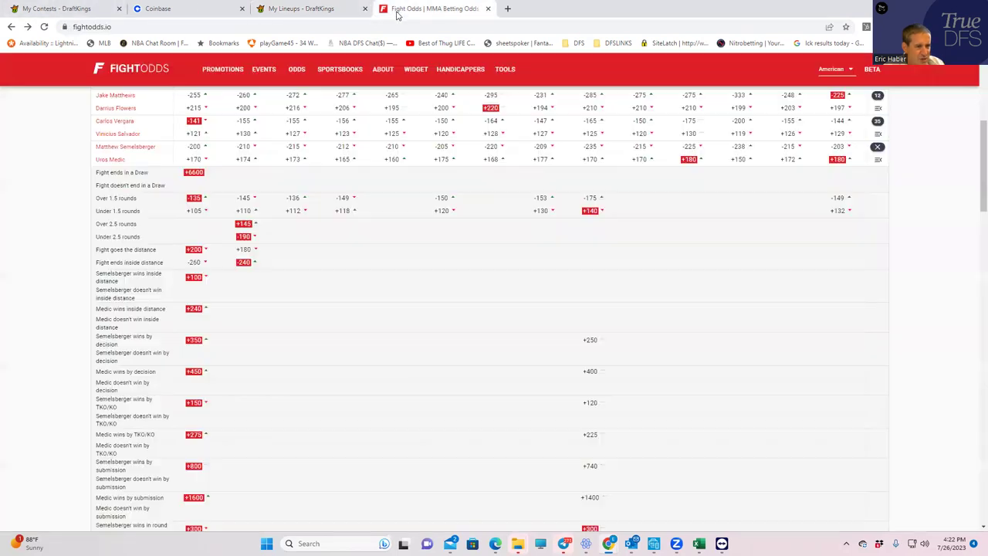
pyautogui.click(877, 148)
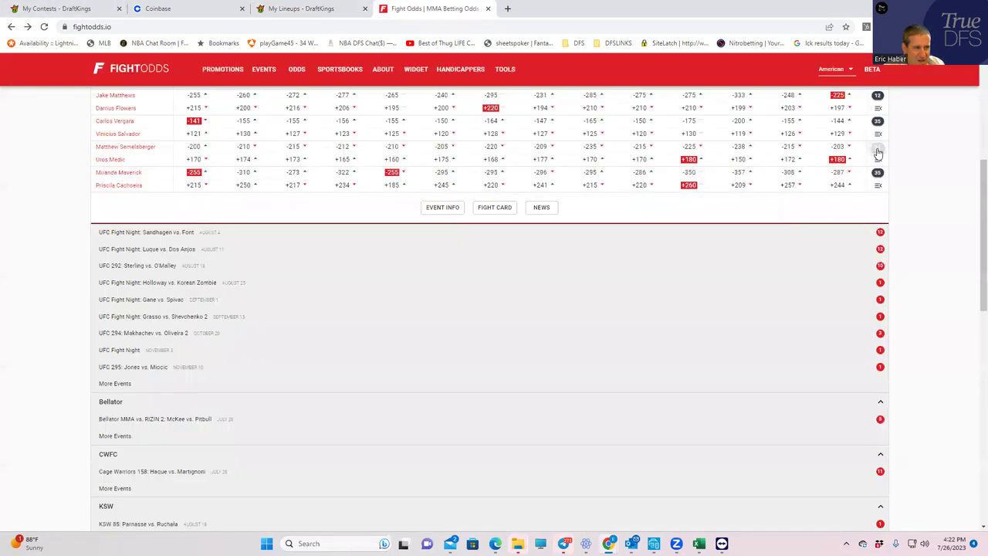
# Open Vinicius Salvador's fighter profile and examine his record and the methods, rounds and odds in his fight history
pyautogui.scroll(1, 594, 154)
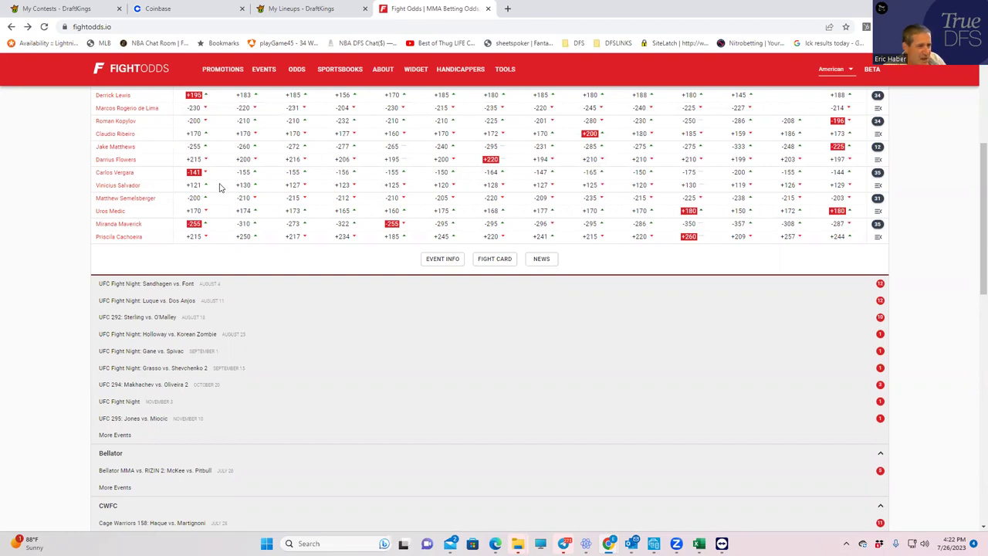
pyautogui.click(103, 186)
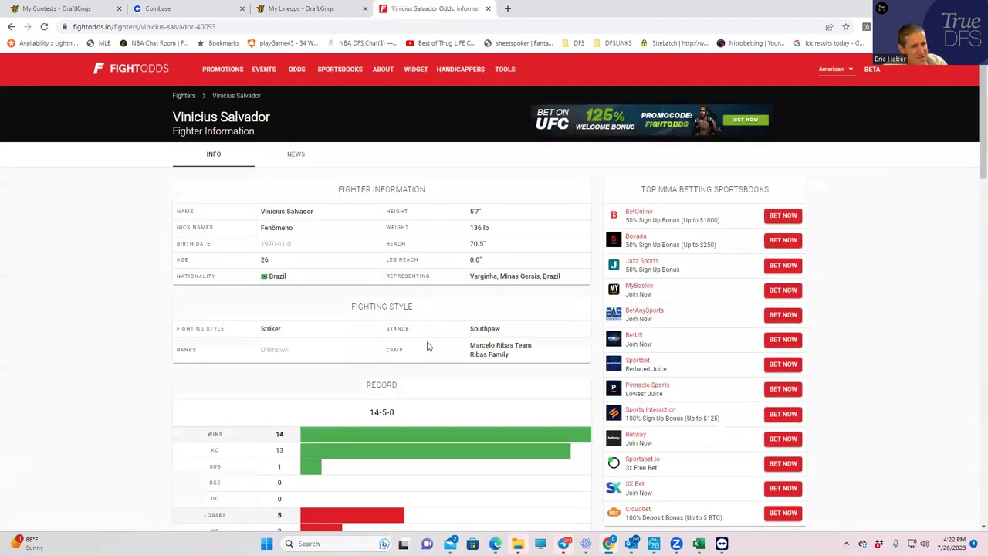
pyautogui.scroll(-5, 428, 346)
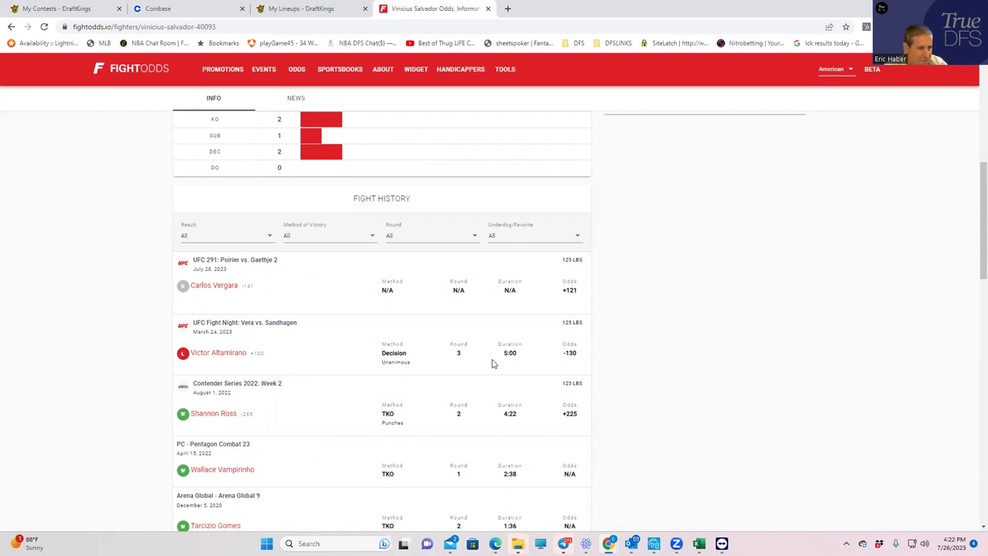
pyautogui.scroll(-1, 304, 418)
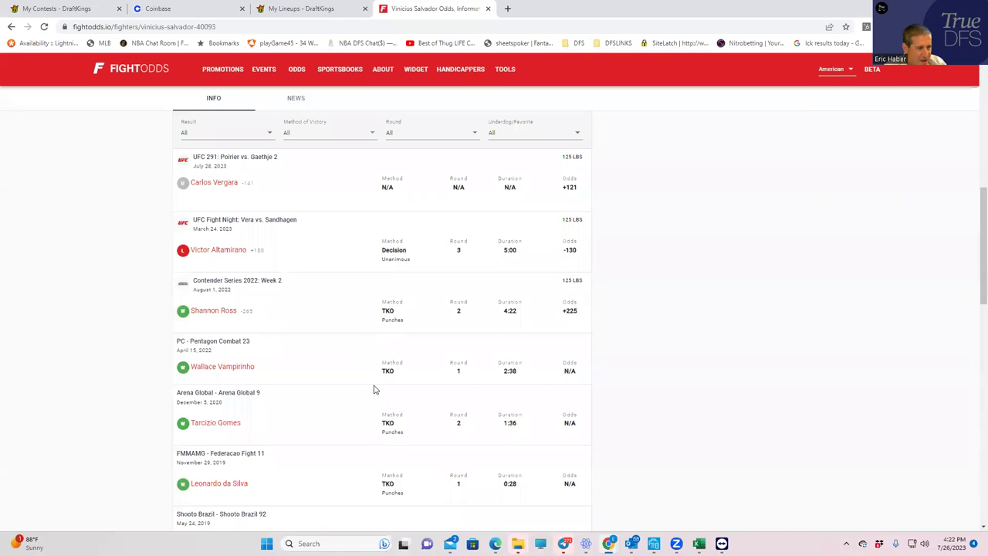
pyautogui.scroll(-1, 421, 474)
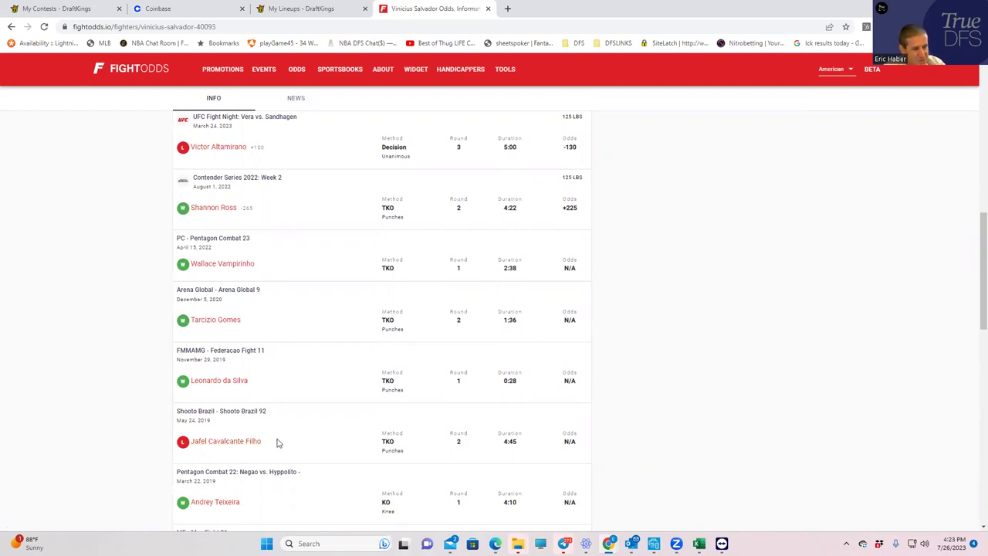
pyautogui.scroll(3, 284, 432)
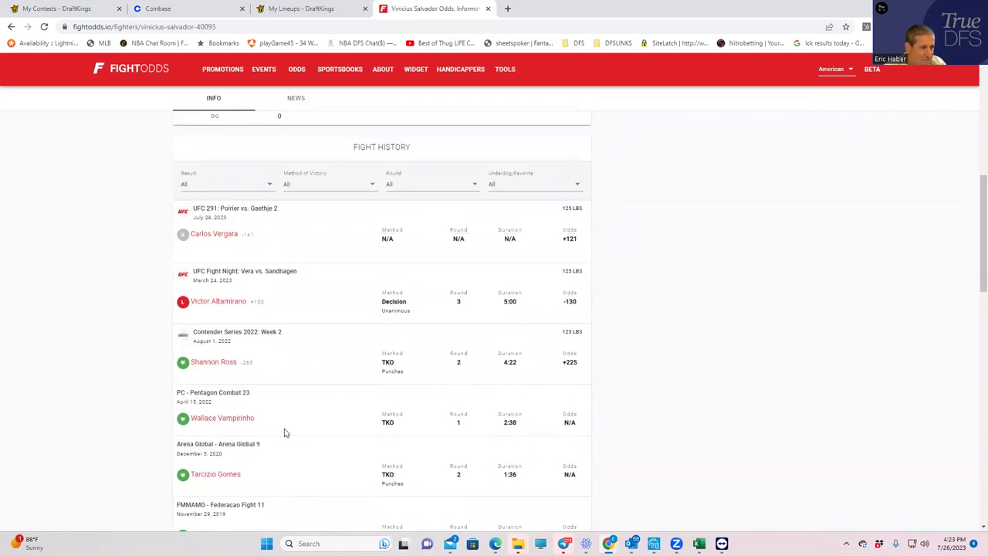
pyautogui.scroll(6, 306, 410)
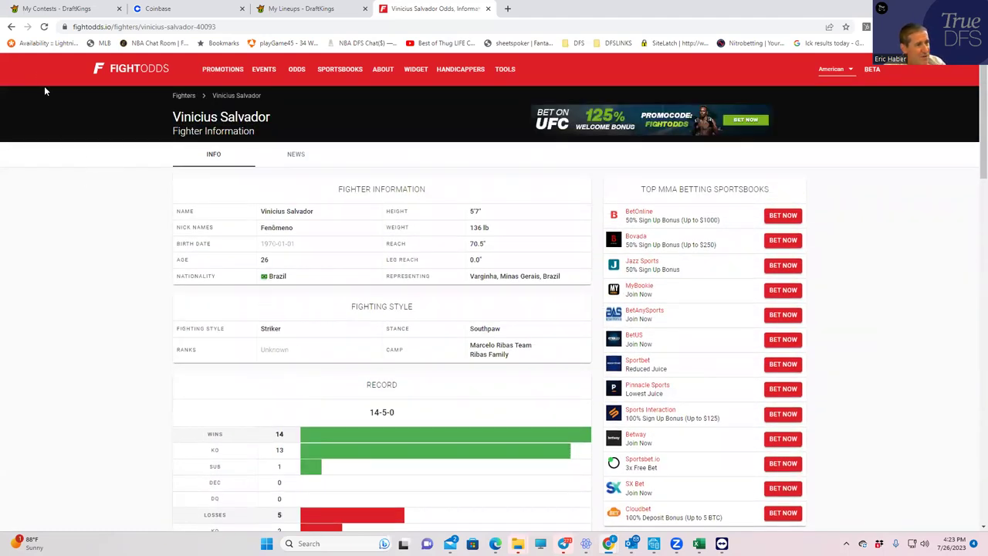
# Return to the MMA betting odds and expand the Vergara vs. Salvador props to examine the rounds, inside-distance and decision odds
pyautogui.click(12, 27)
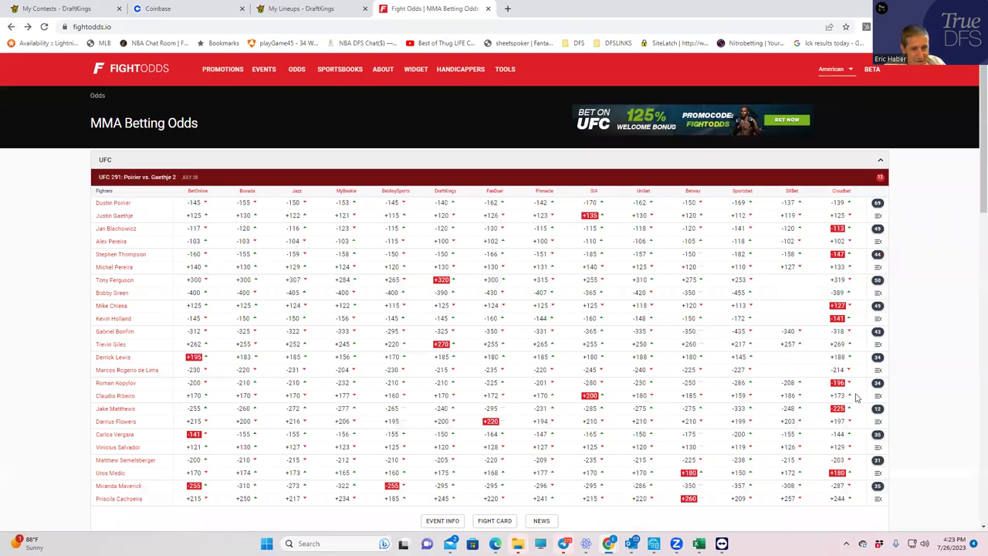
pyautogui.click(878, 434)
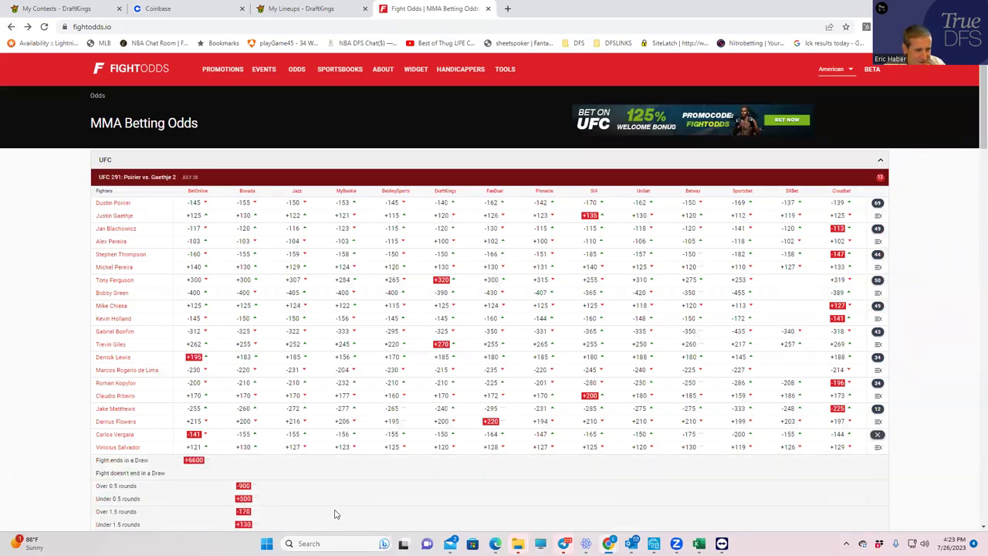
pyautogui.scroll(-2, 339, 501)
pyautogui.scroll(-2, 339, 501)
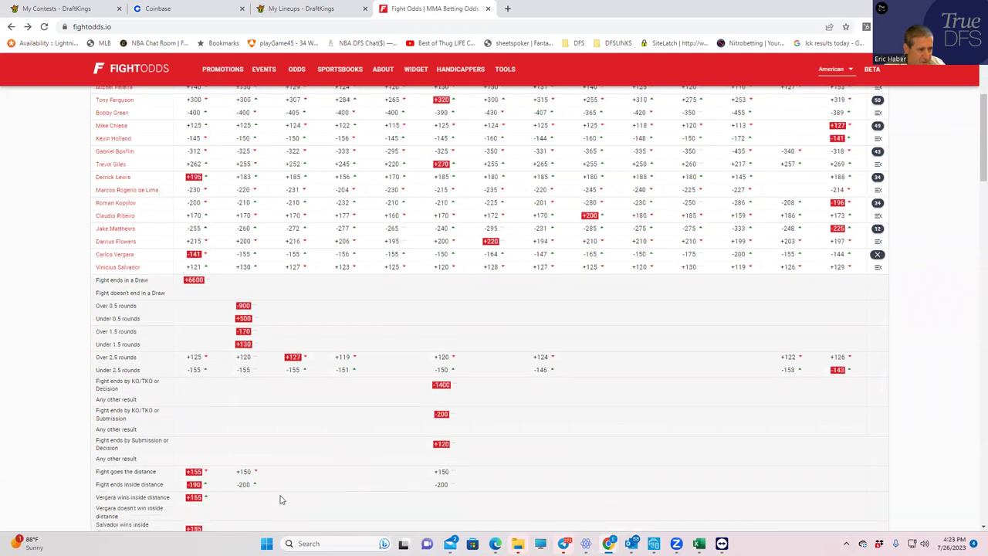
pyautogui.scroll(-2, 280, 496)
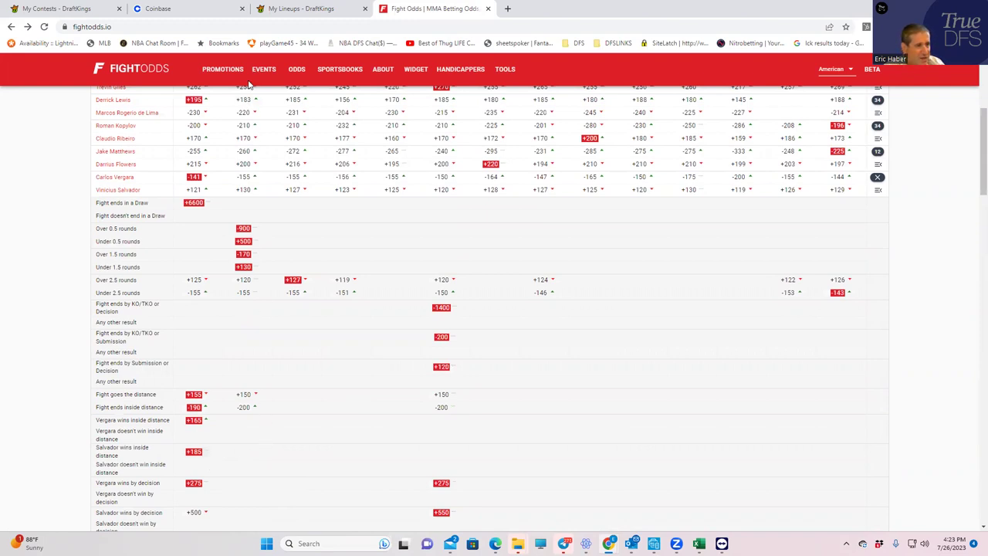
# Add V. Salvador to the DraftKings MMA Classic lineup and check Darrius Flowers's player card
pyautogui.click(295, 10)
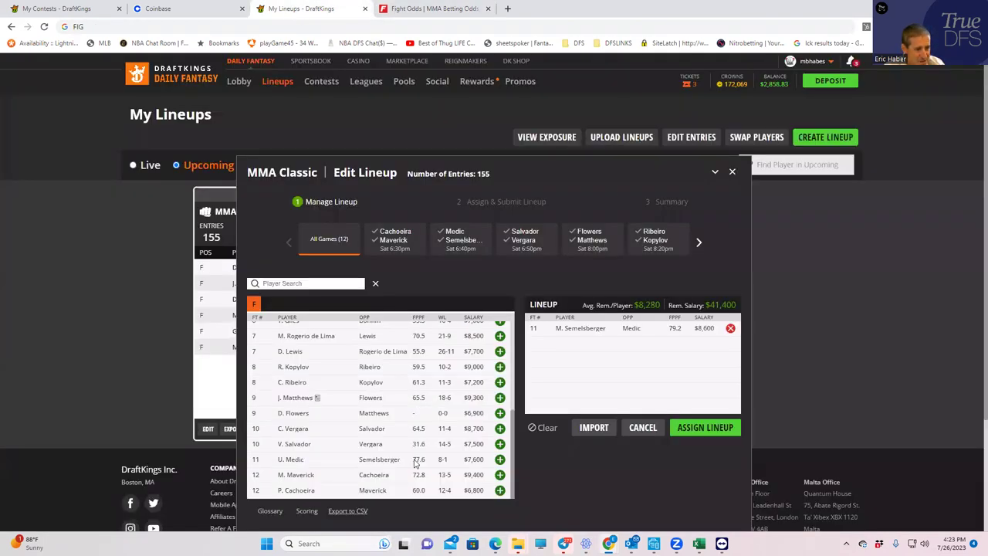
pyautogui.click(499, 444)
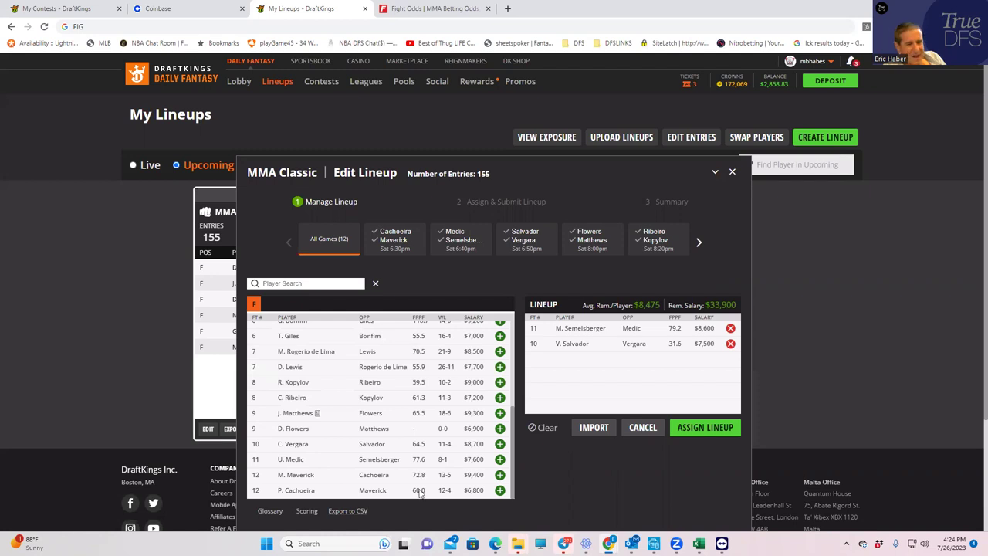
pyautogui.click(294, 429)
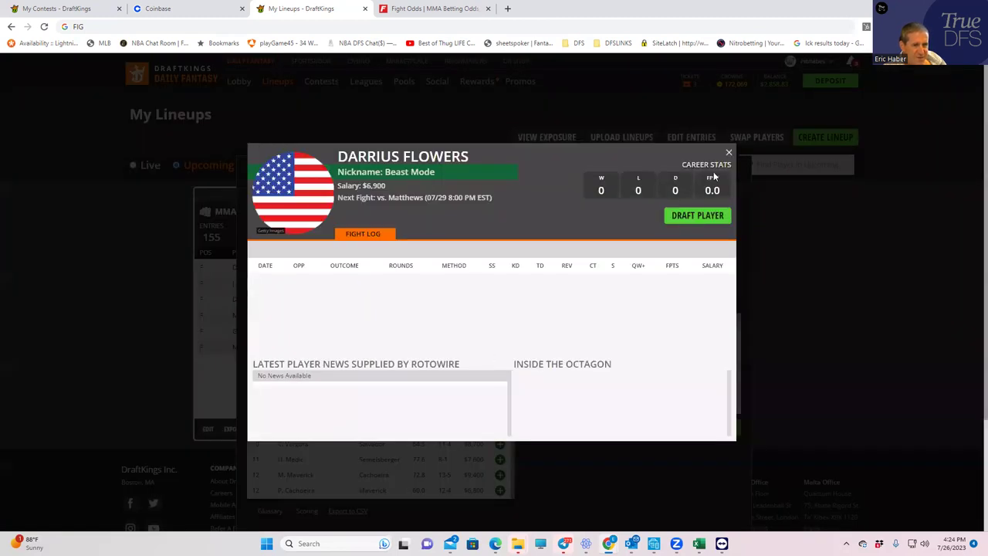
pyautogui.click(729, 155)
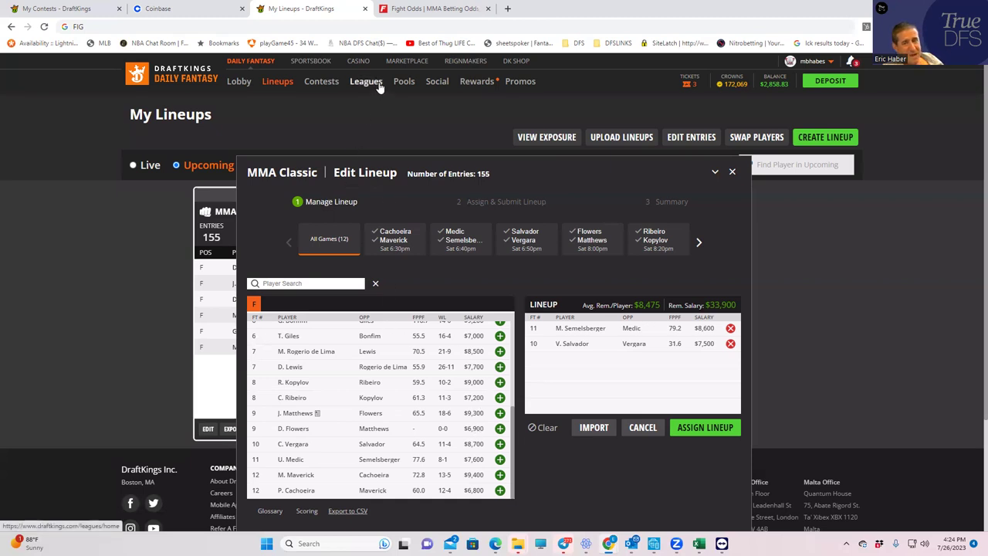
# Collapse the Vergara vs. Salvador props on FightOdds and compare the Matthews vs. Flowers odds with their DraftKings salaries
pyautogui.click(402, 5)
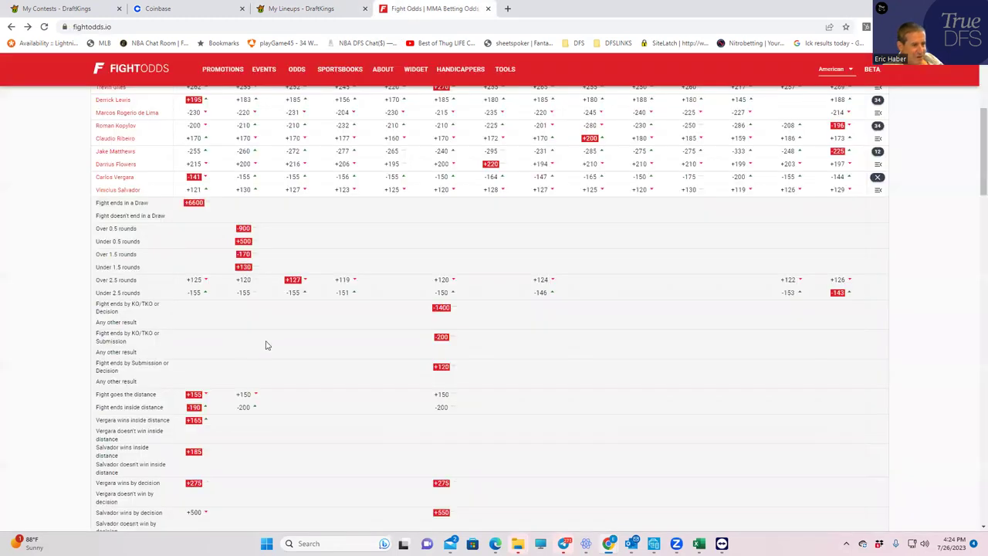
pyautogui.click(878, 182)
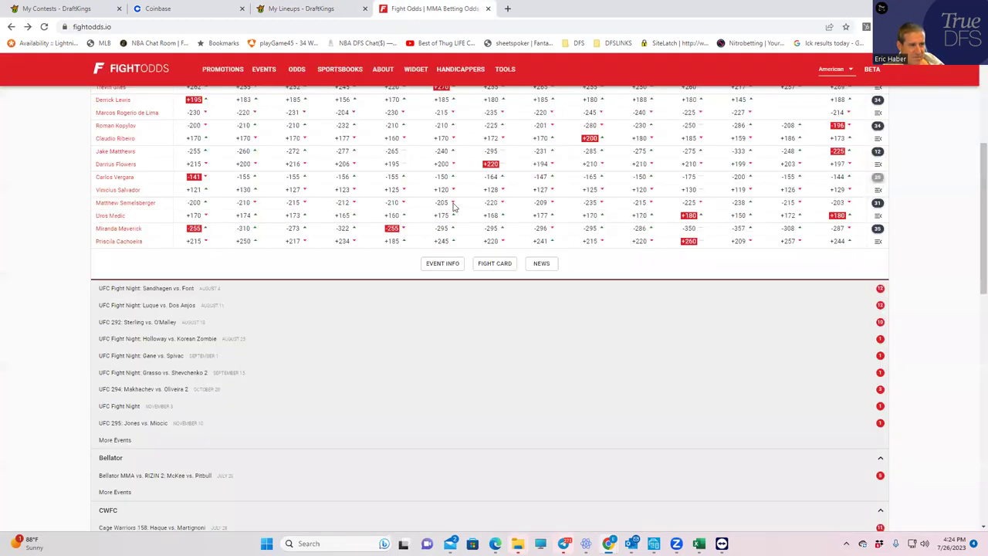
pyautogui.scroll(1, 325, 197)
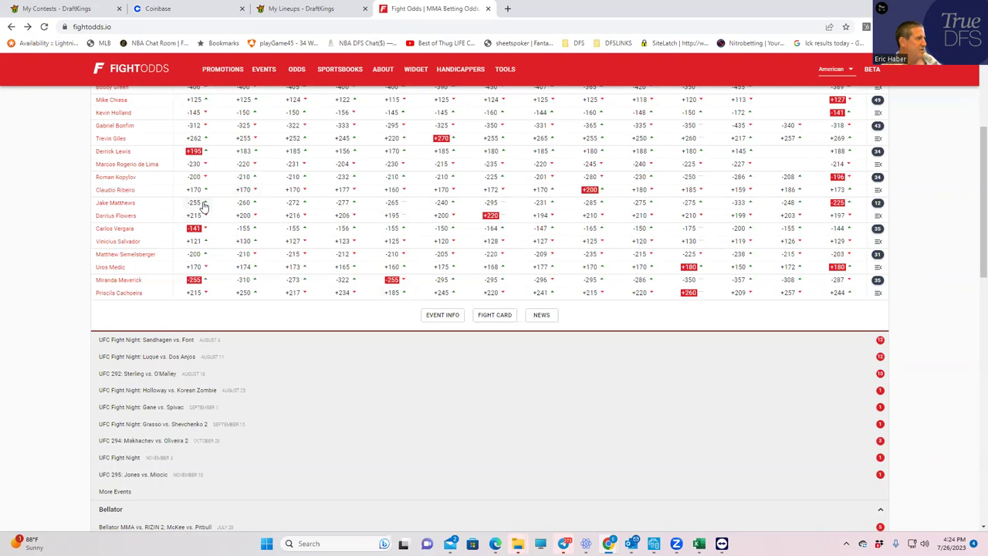
pyautogui.click(295, 10)
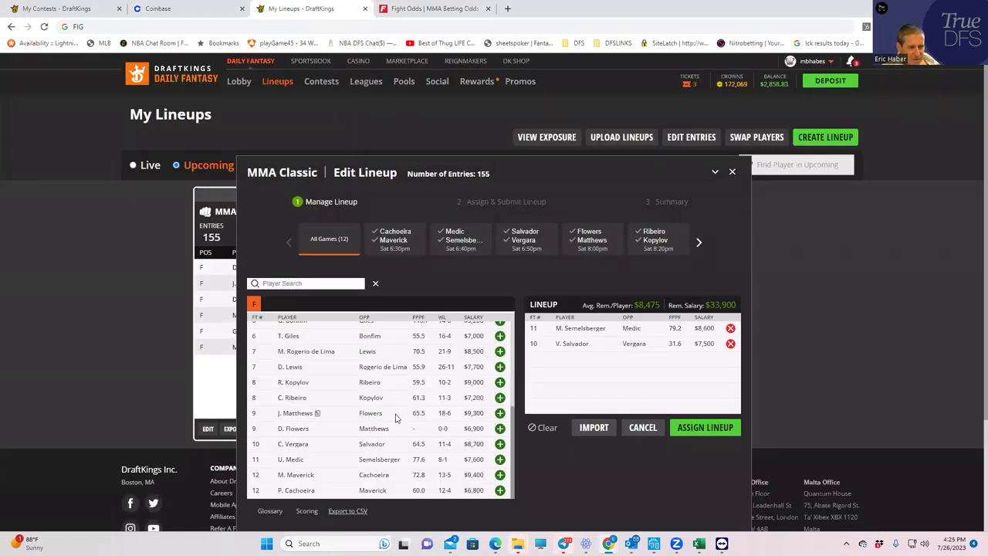
pyautogui.click(412, 11)
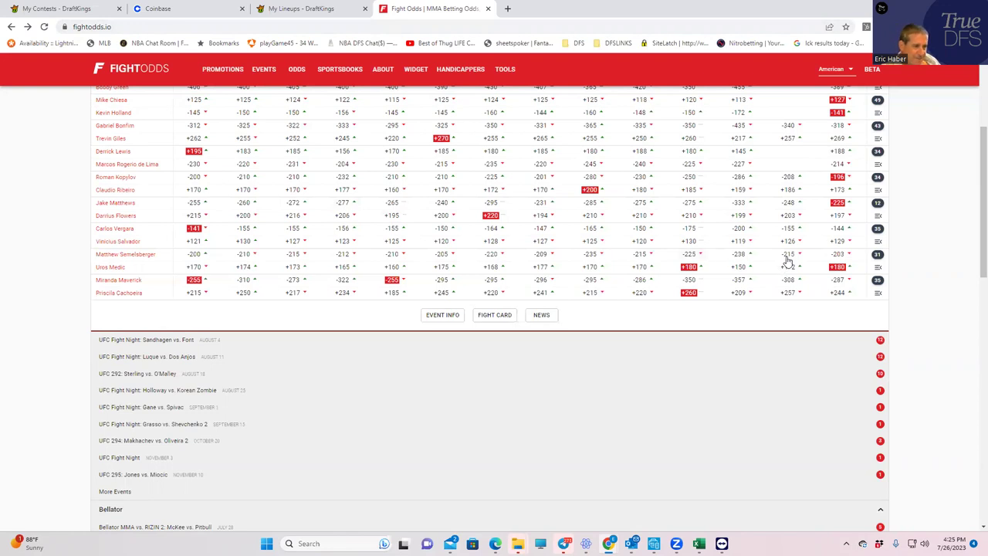
# Expand the Matthews vs. Flowers props, examine the rounds, distance and method-of-victory odds, and collapse them
pyautogui.click(877, 204)
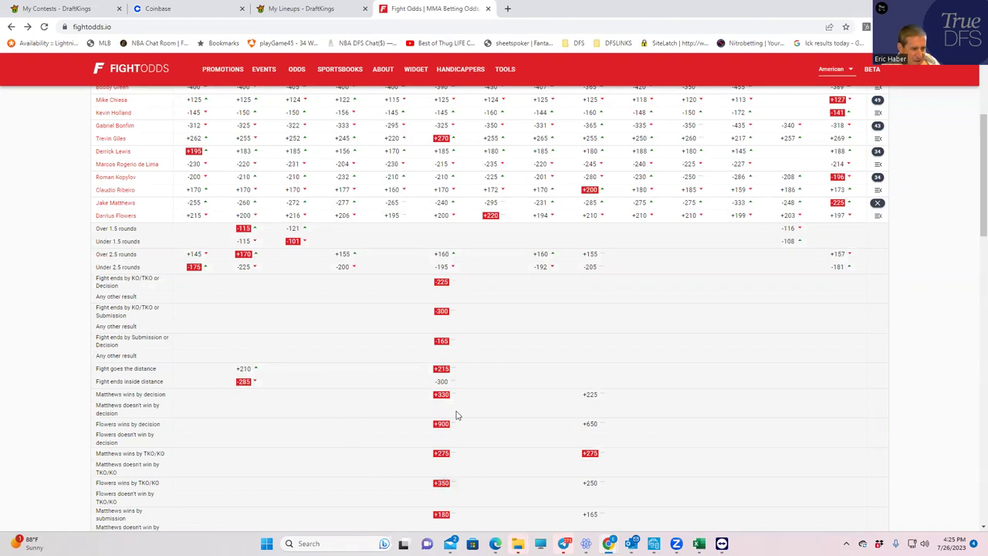
pyautogui.scroll(-1, 442, 424)
pyautogui.scroll(-1, 442, 424)
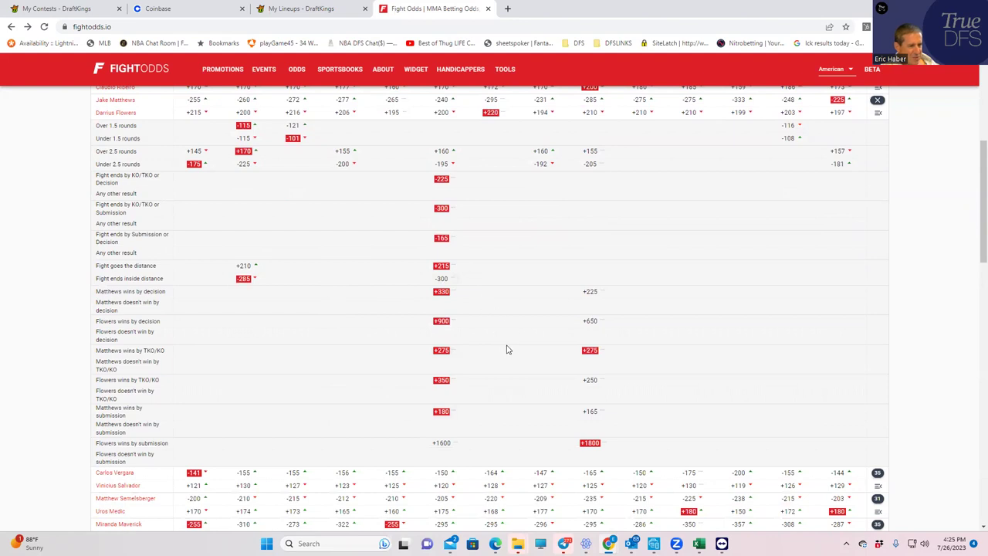
pyautogui.click(879, 103)
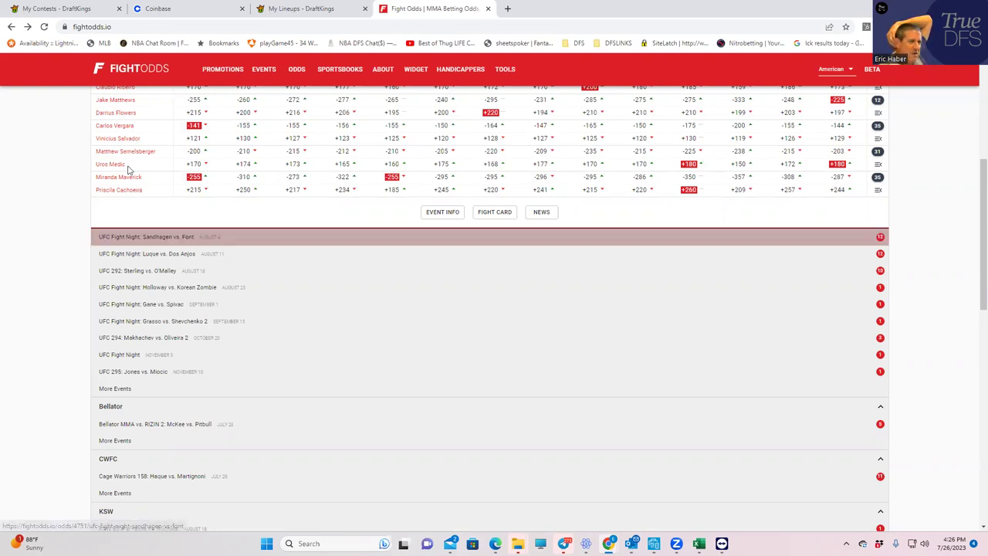
# Switch to DraftKings, examine Jake Matthews's fight log, recheck Darrius Flowers's player card, and close both cards
pyautogui.click(325, 9)
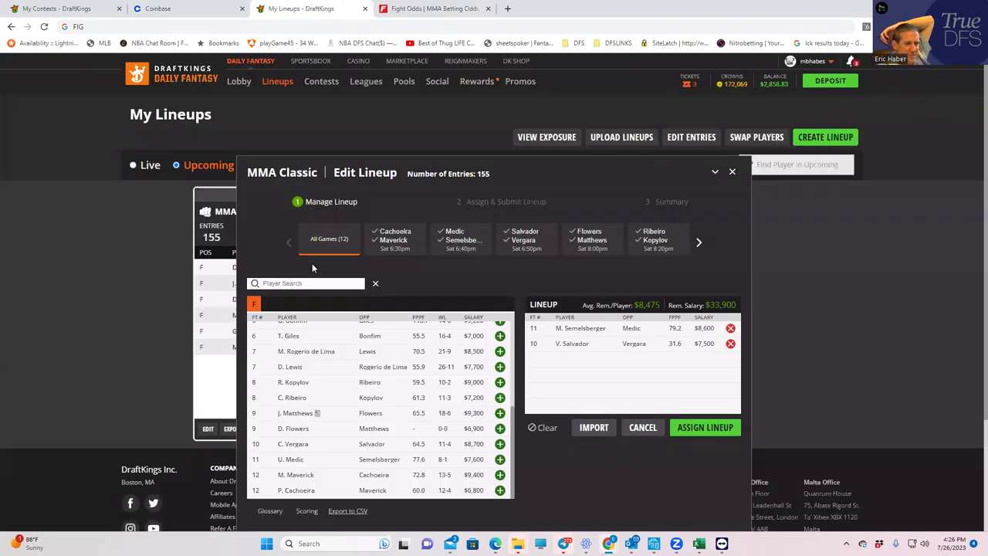
pyautogui.click(295, 413)
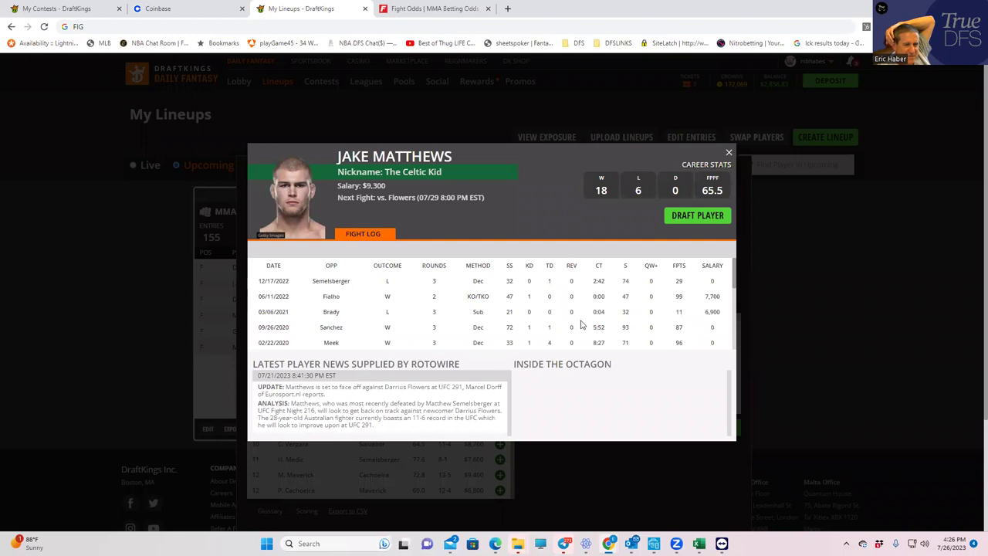
pyautogui.scroll(-1, 581, 325)
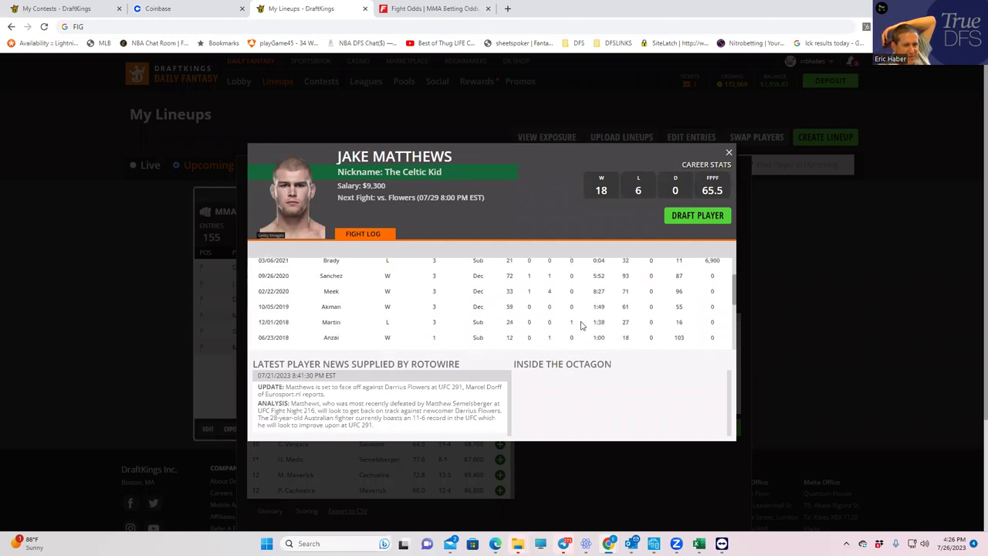
pyautogui.scroll(-3, 581, 326)
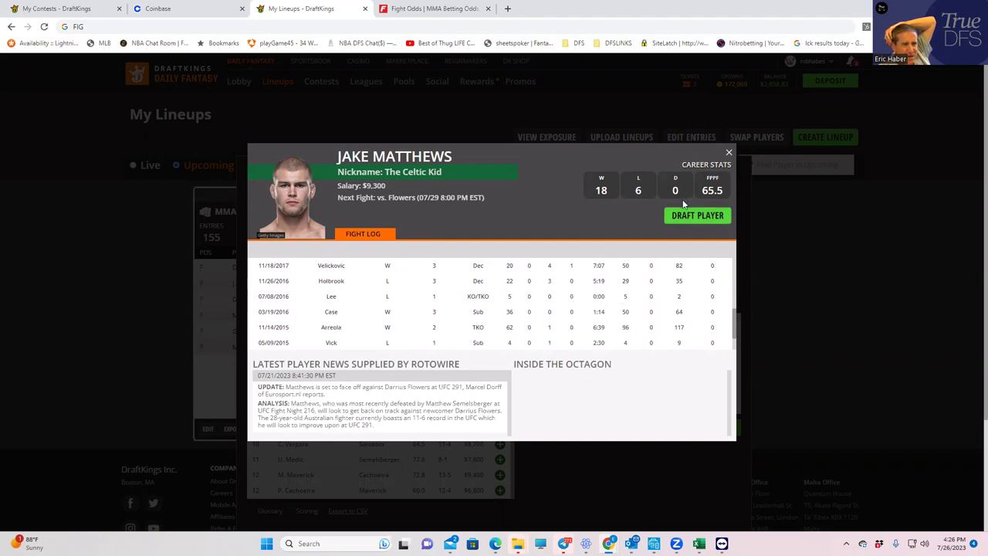
pyautogui.click(730, 153)
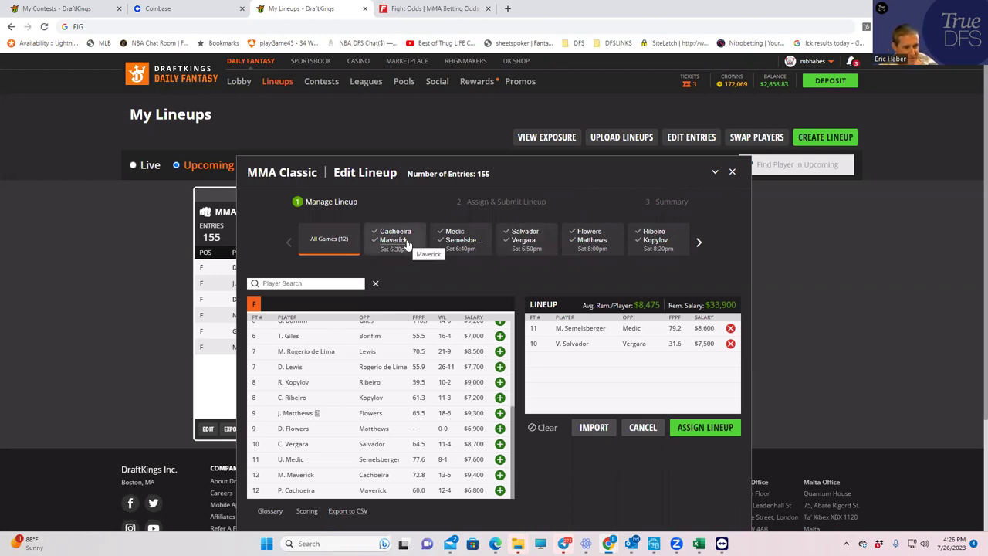
pyautogui.click(294, 428)
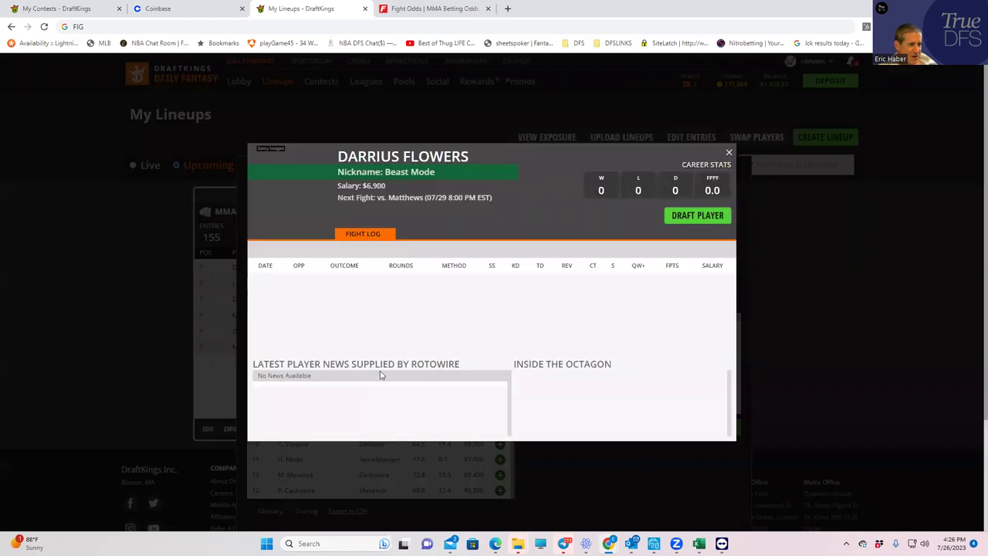
pyautogui.click(730, 155)
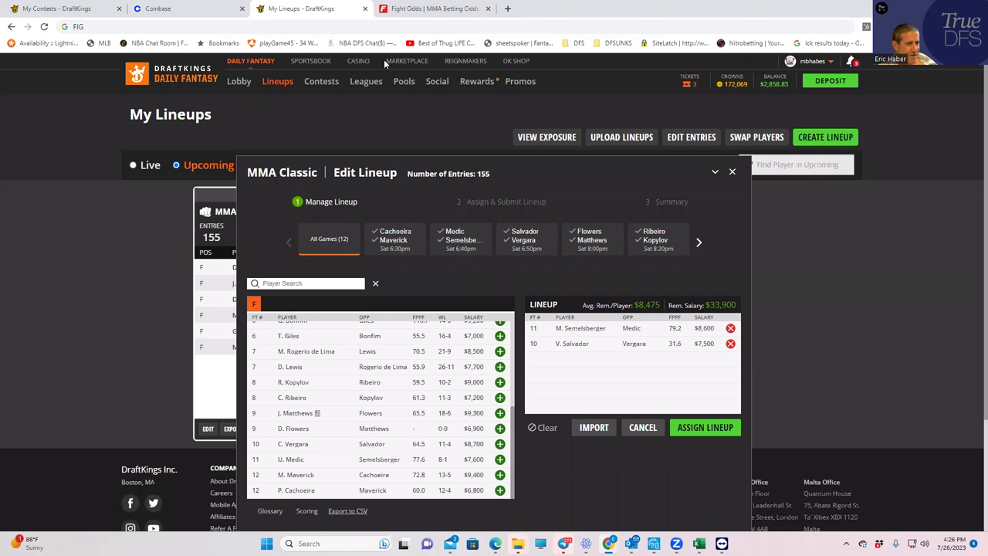
# Switch to FightOdds, re-examine the Matthews vs. Flowers rounds, distance and method-of-victory props, and collapse them
pyautogui.click(436, 11)
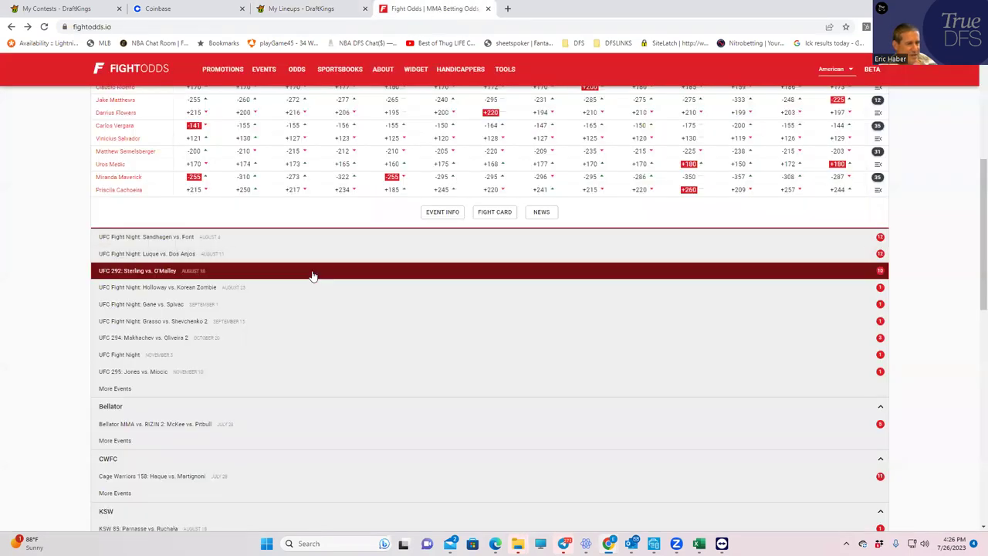
pyautogui.scroll(2, 313, 276)
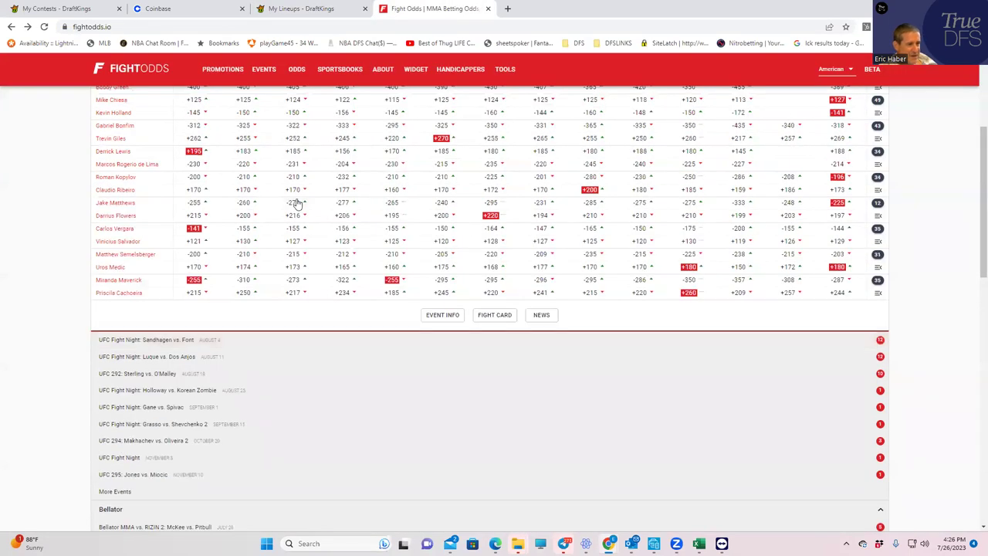
pyautogui.scroll(1, 559, 261)
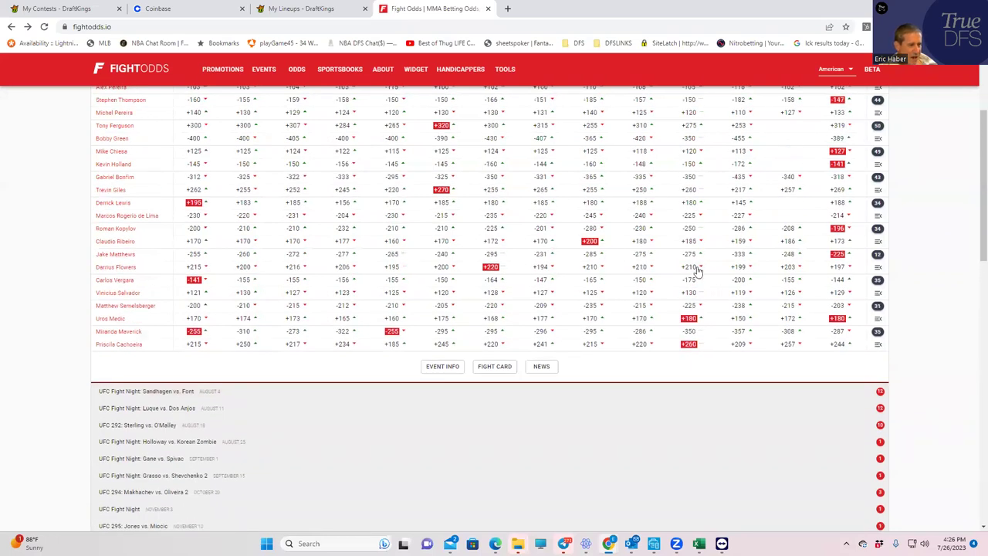
pyautogui.click(877, 255)
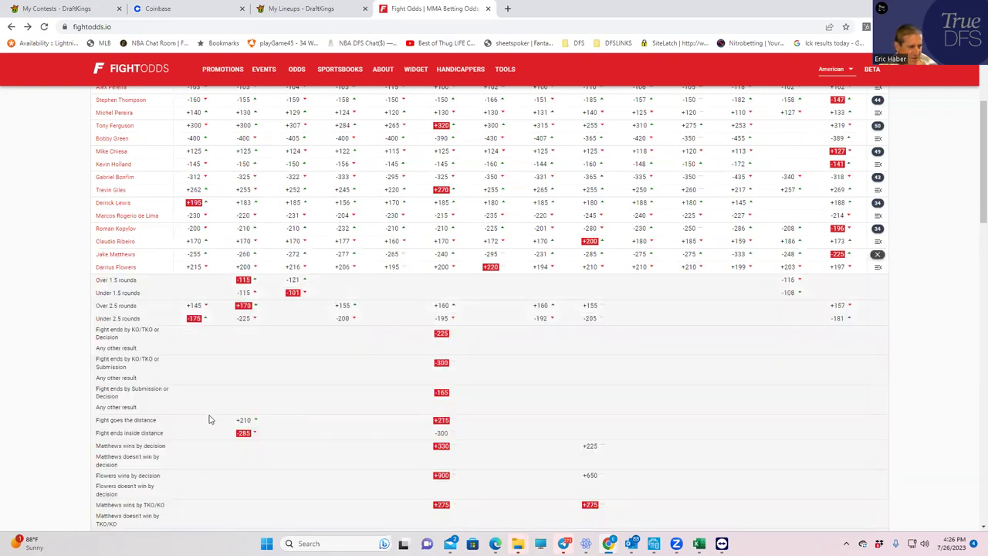
pyautogui.scroll(-2, 210, 461)
pyautogui.scroll(-3, 210, 463)
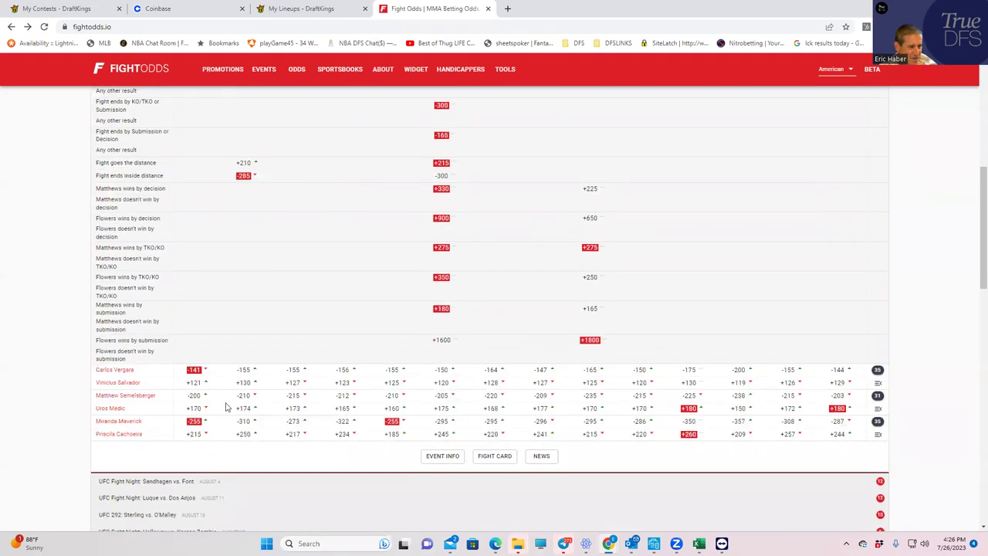
pyautogui.scroll(2, 232, 386)
pyautogui.scroll(1, 238, 365)
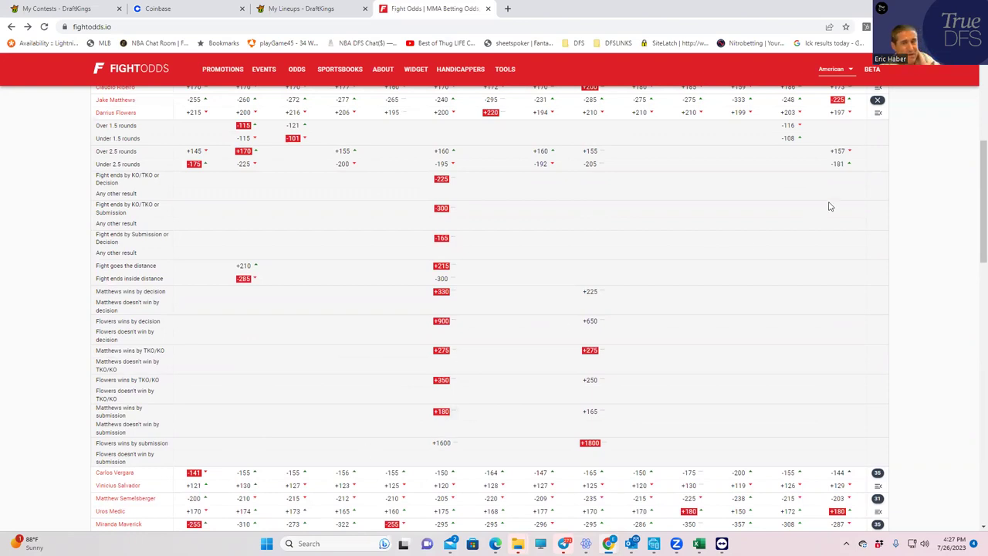
pyautogui.click(877, 100)
pyautogui.click(877, 100)
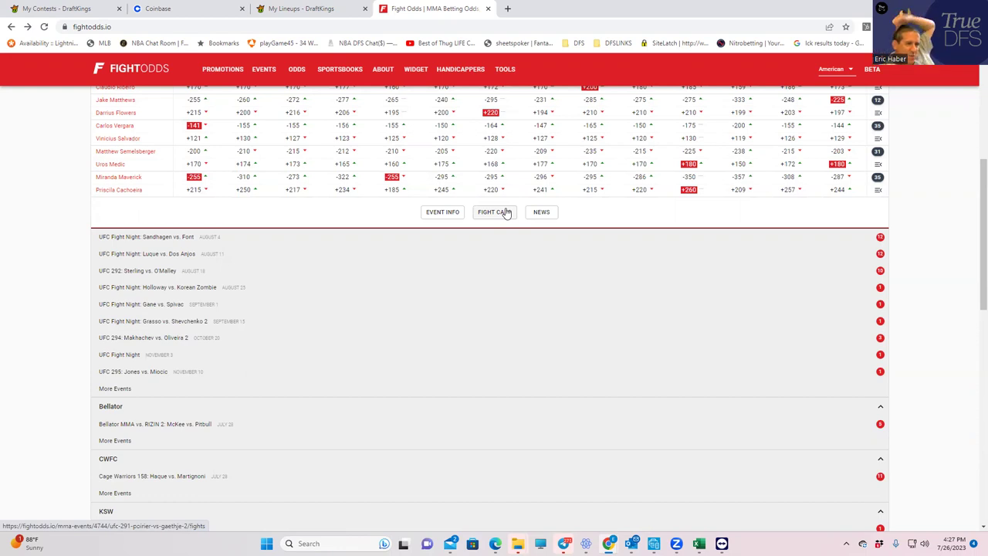
# Compare the Kopylov vs. Ribeiro odds with their DraftKings salaries, and examine their FightOdds rounds, distance and method-of-victory props
pyautogui.scroll(2, 544, 161)
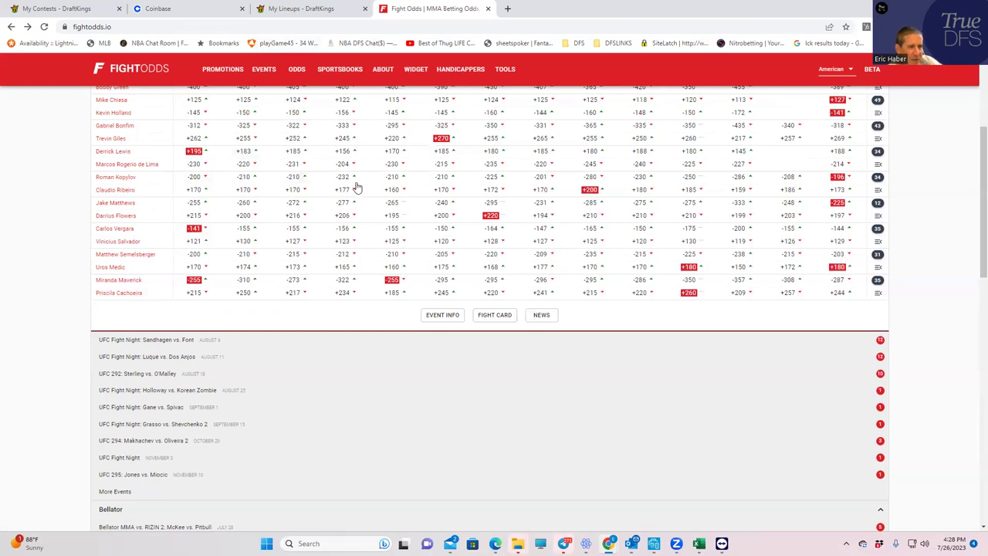
pyautogui.click(301, 10)
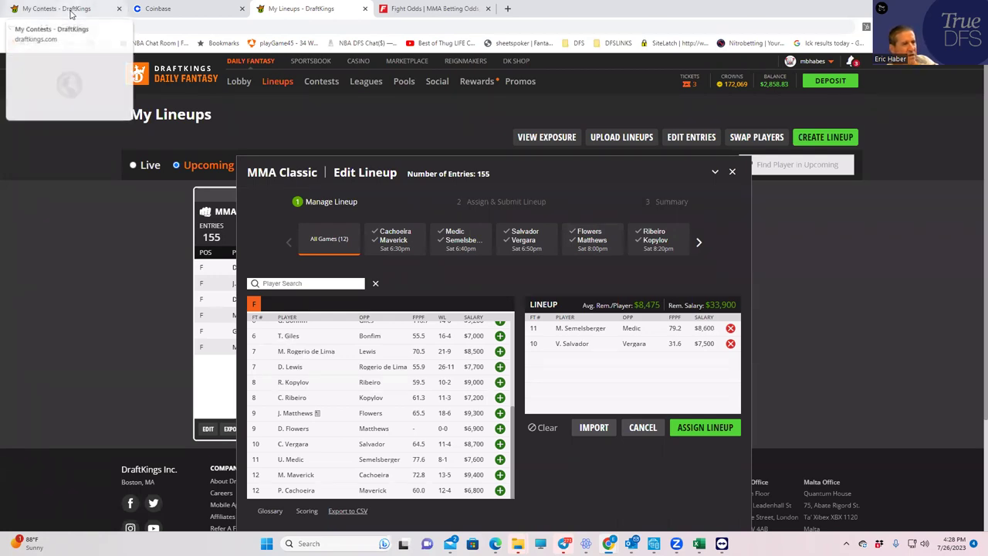
pyautogui.click(440, 6)
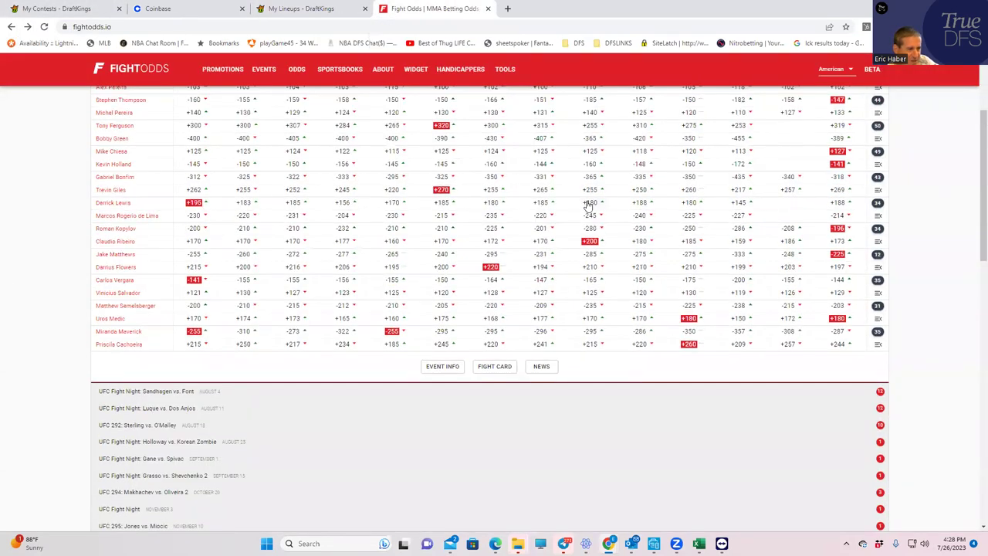
pyautogui.click(879, 230)
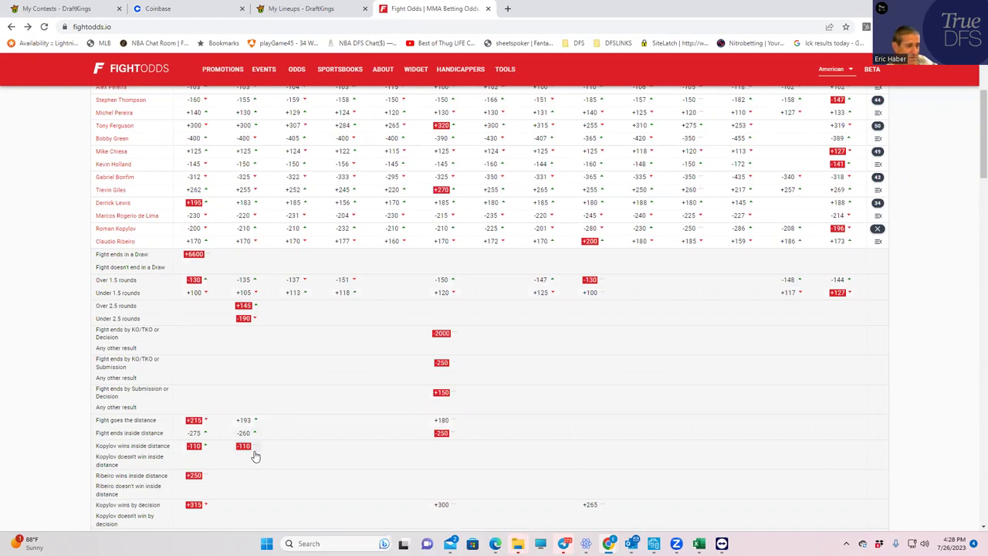
pyautogui.scroll(-3, 258, 458)
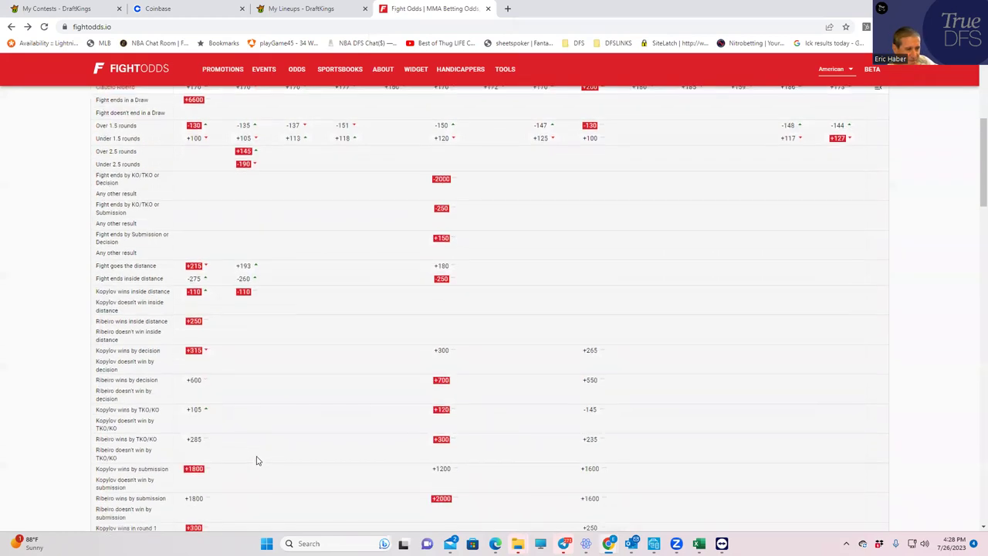
pyautogui.scroll(-2, 263, 452)
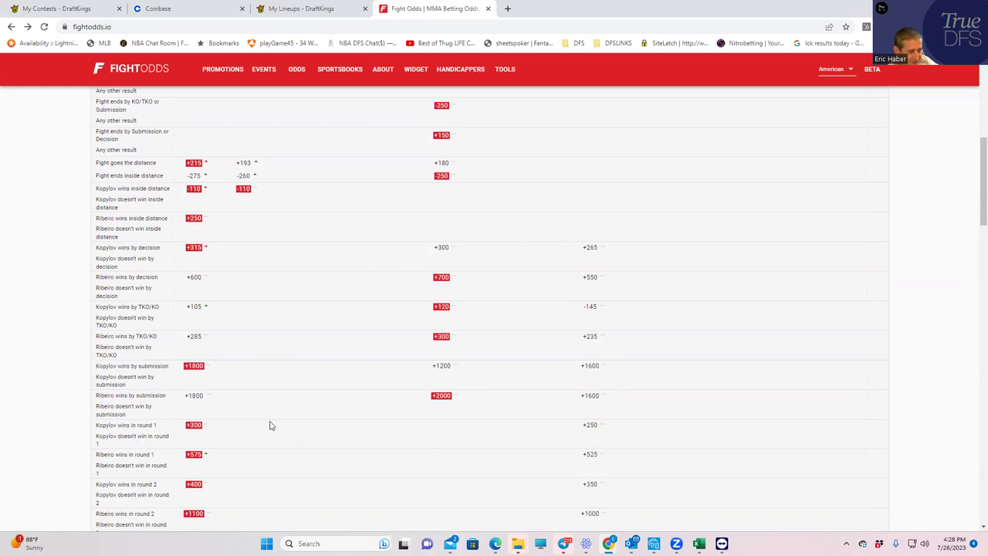
pyautogui.scroll(4, 320, 412)
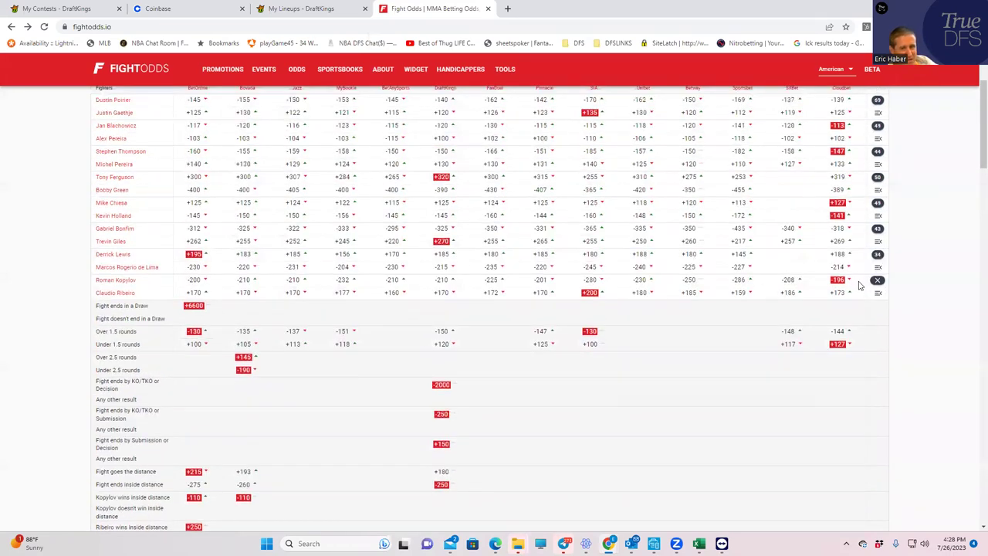
pyautogui.click(878, 280)
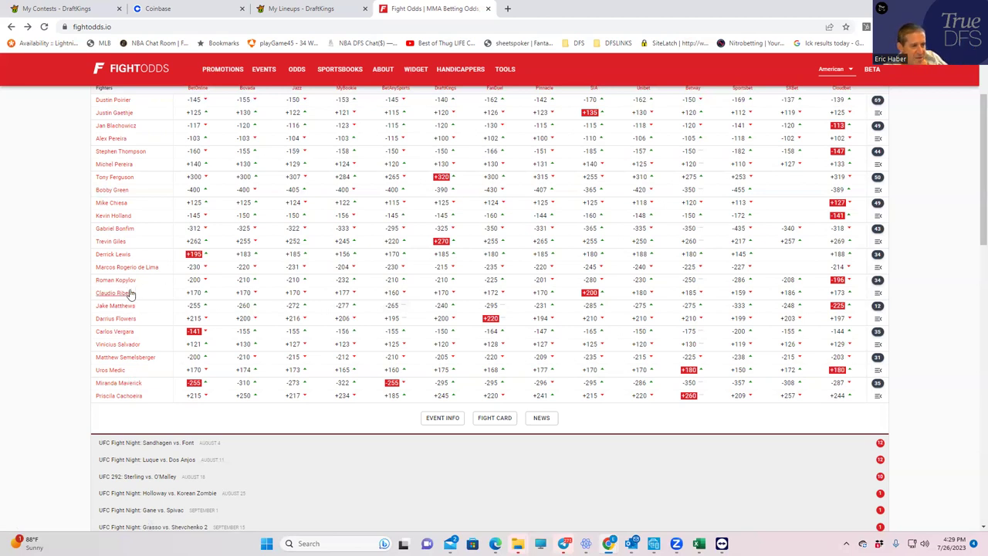
# Recheck the Kopylov vs. Ribeiro props on FightOdds, and add C. Ribeiro to the DraftKings MMA Classic lineup
pyautogui.click(878, 283)
pyautogui.scroll(-2, 205, 430)
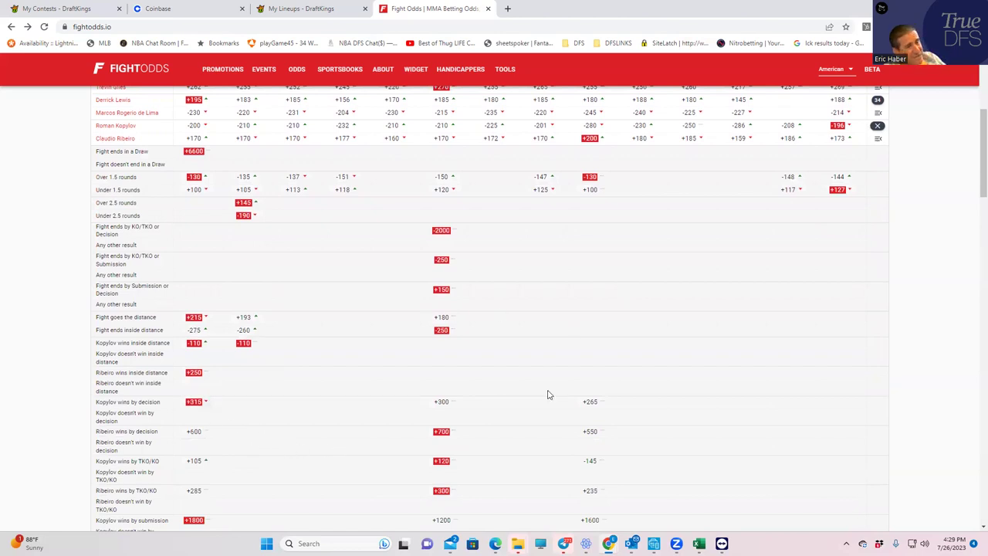
pyautogui.click(880, 128)
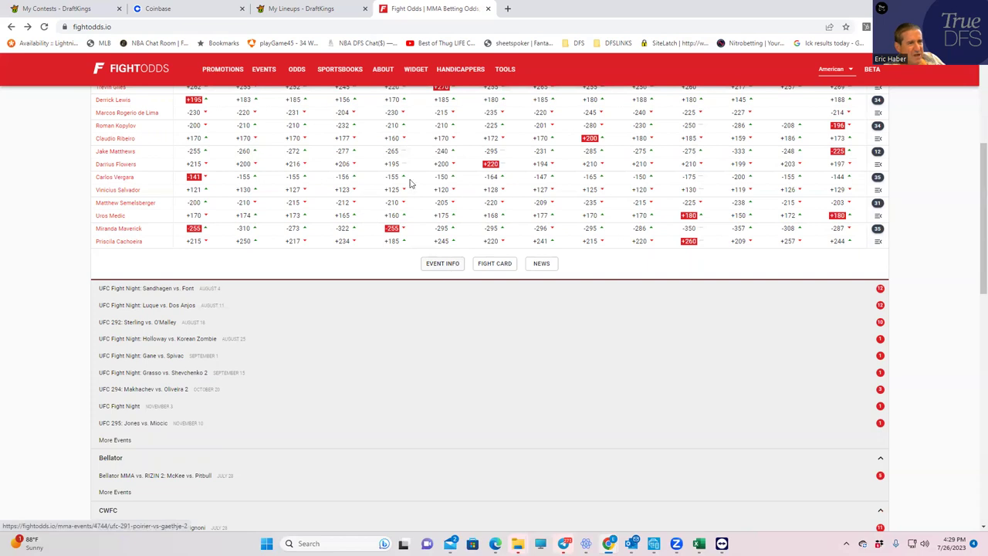
pyautogui.click(302, 9)
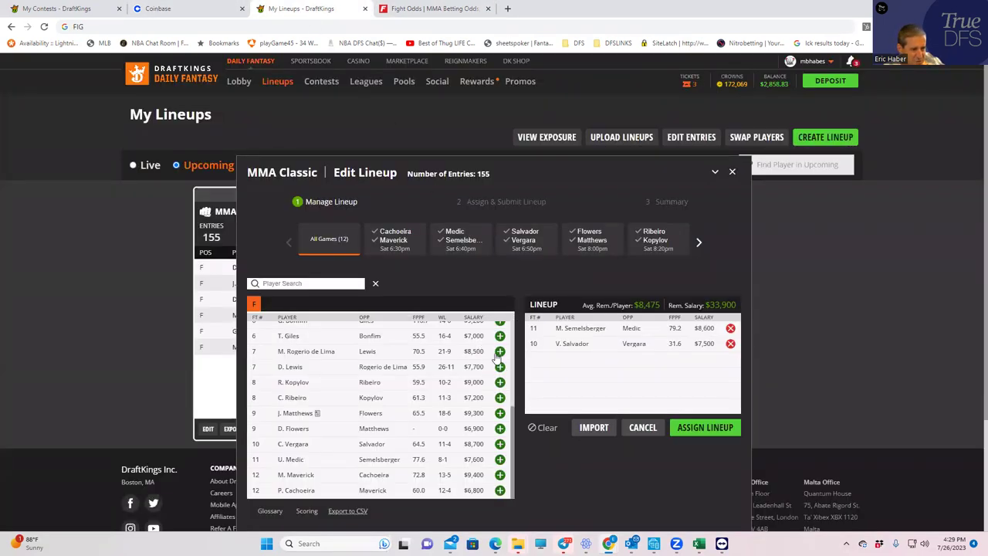
pyautogui.click(502, 397)
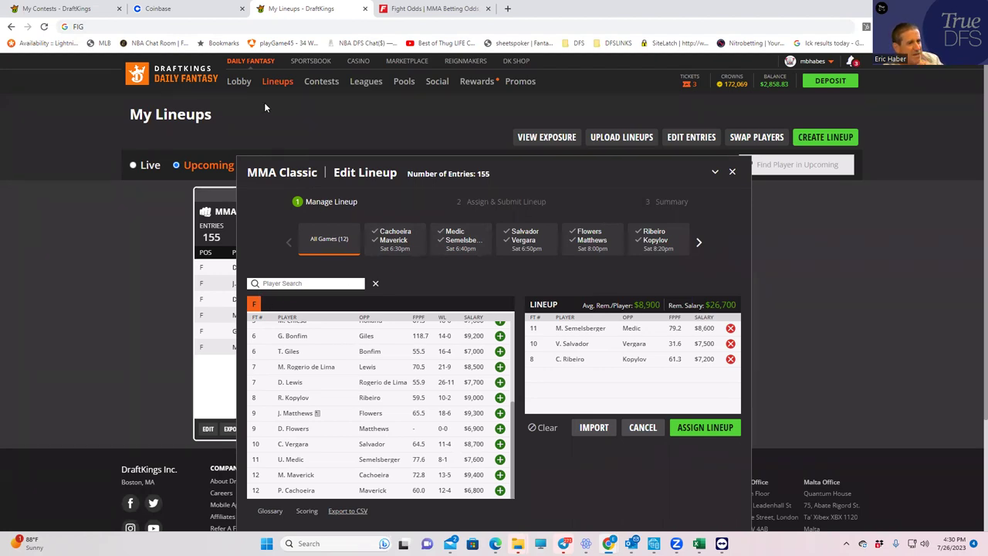
# Review the Lewis vs. Rogerio de Lima props on FightOdds, and add M. Rogerio de Lima to the DraftKings lineup
pyautogui.click(403, 11)
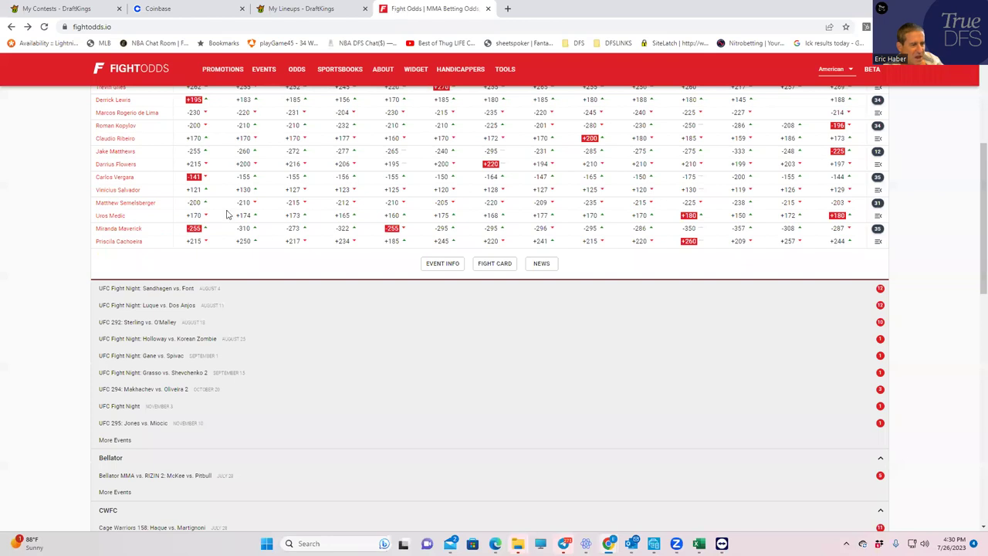
pyautogui.scroll(1, 803, 259)
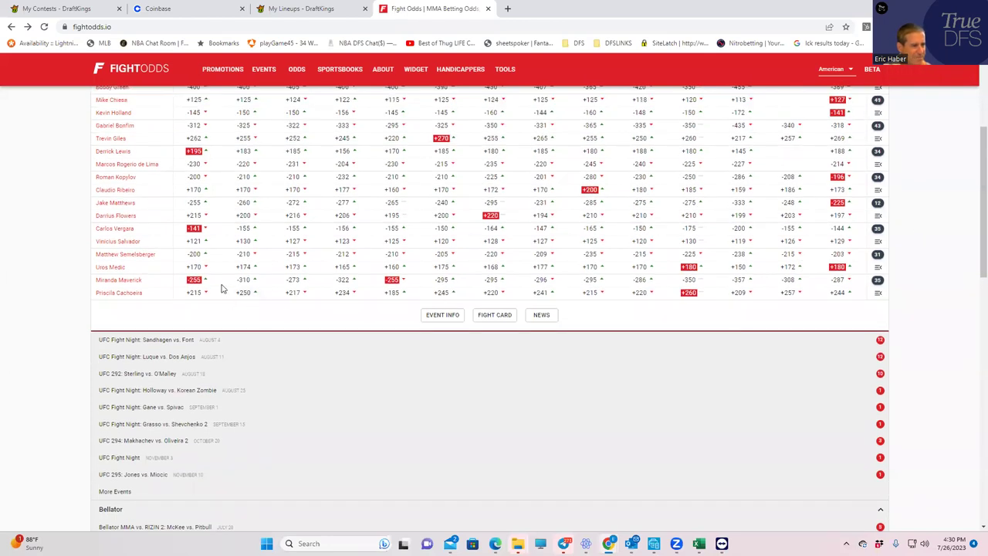
pyautogui.scroll(1, 342, 280)
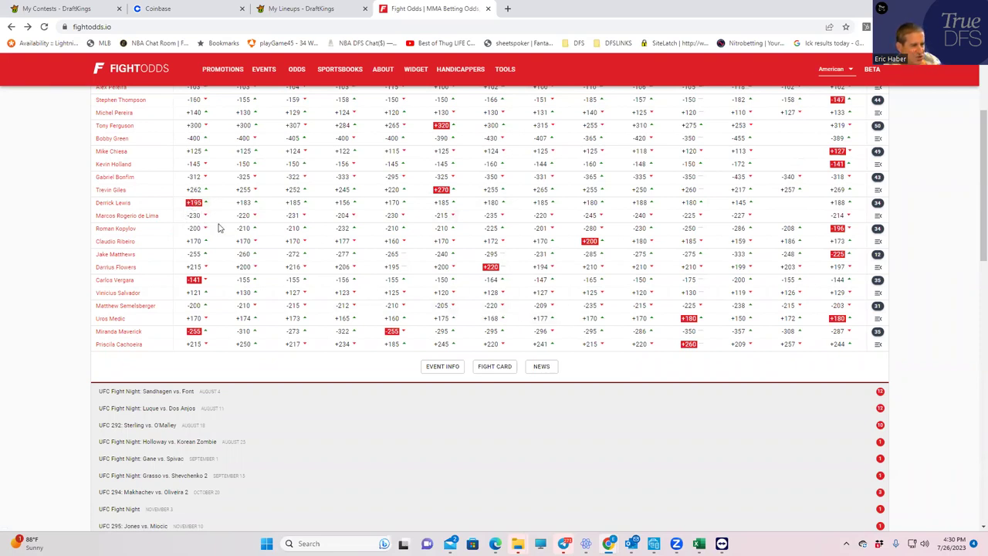
pyautogui.click(878, 202)
pyautogui.scroll(-1, 206, 387)
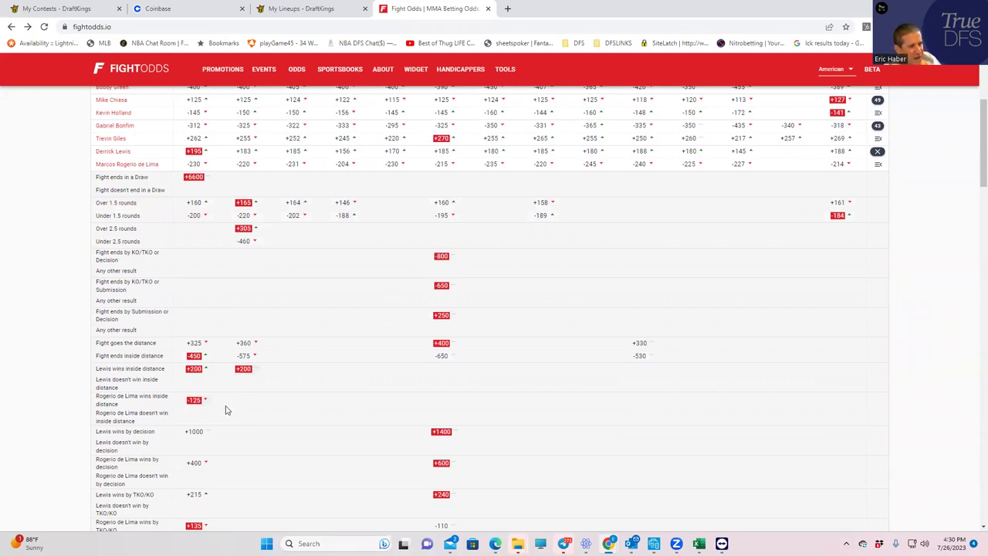
pyautogui.click(877, 156)
pyautogui.click(327, 12)
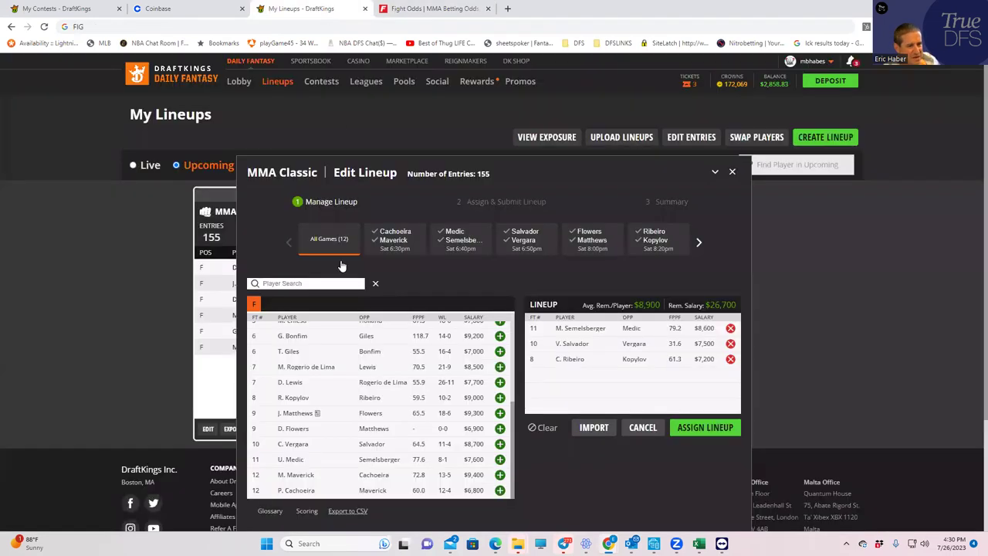
pyautogui.click(500, 367)
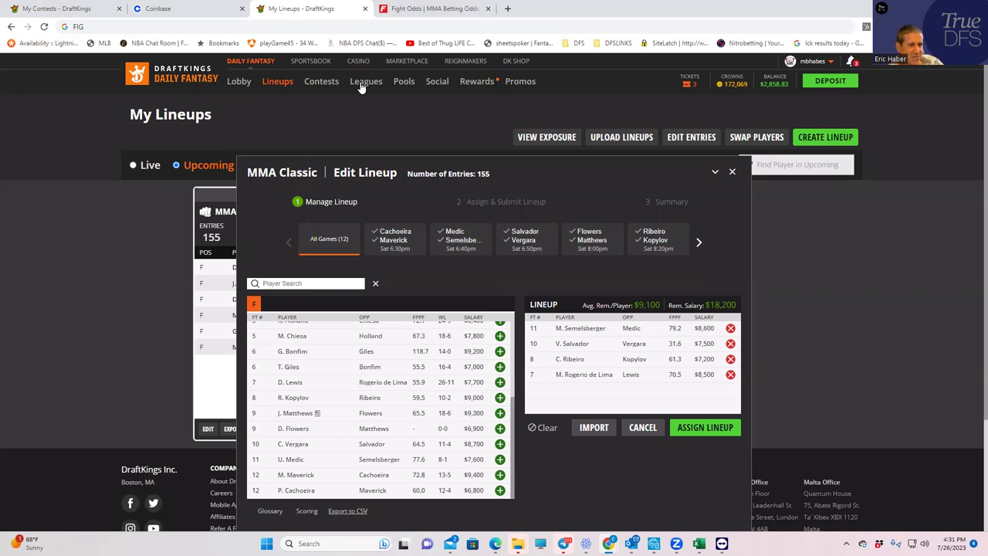
# Recheck the Lewis vs. Rogerio de Lima inside-distance props on FightOdds, and add D. Lewis to the DraftKings lineup
pyautogui.click(424, 9)
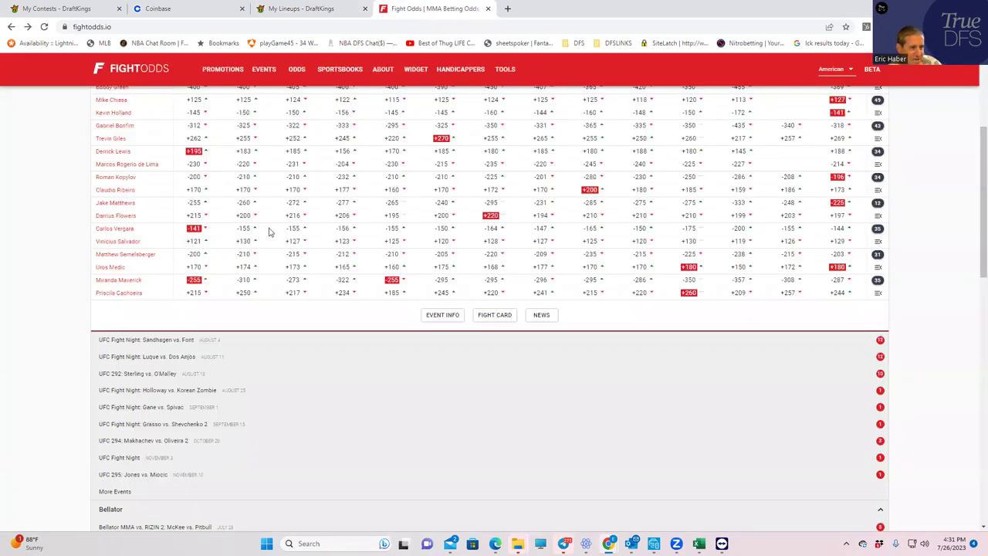
pyautogui.scroll(2, 213, 247)
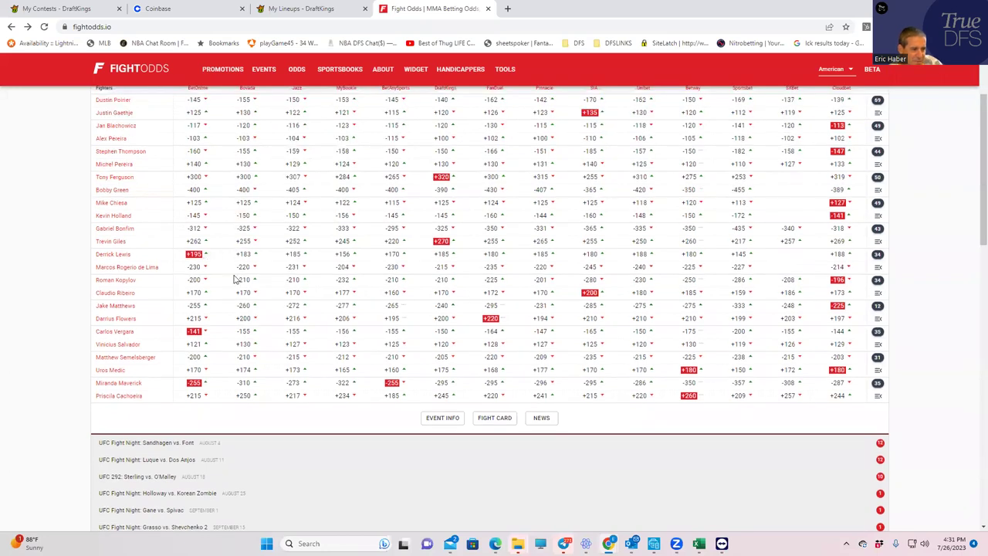
pyautogui.click(878, 258)
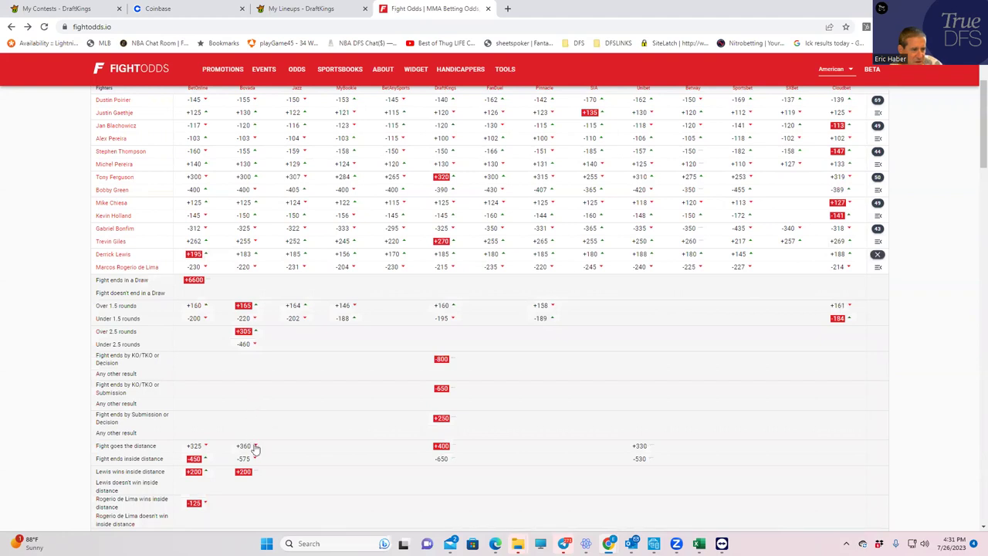
pyautogui.scroll(-1, 254, 459)
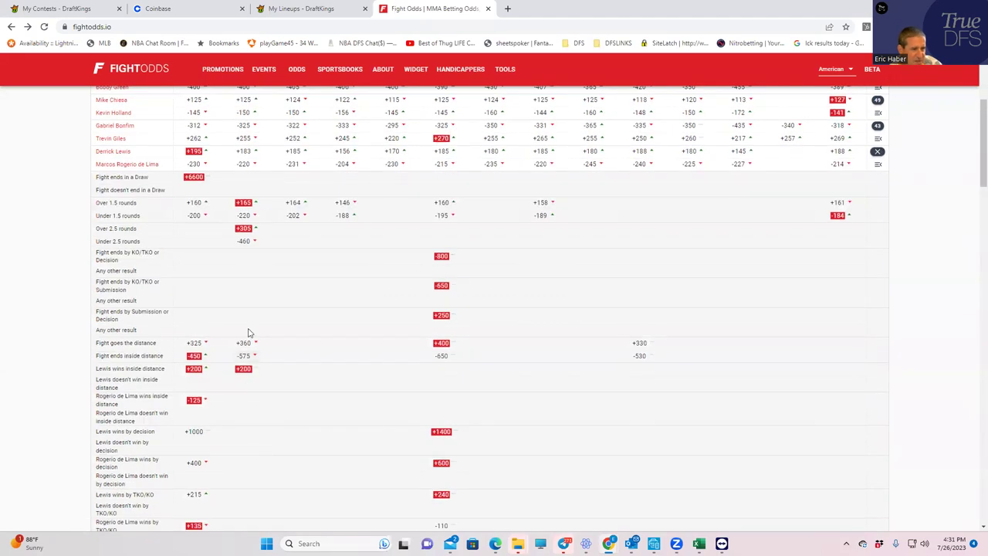
pyautogui.click(291, 15)
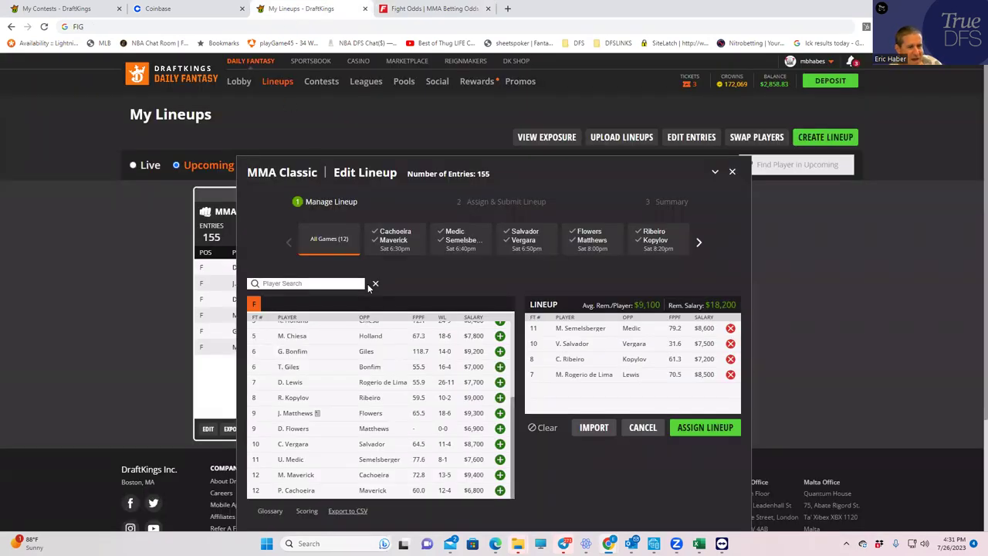
pyautogui.moveTo(515, 410); pyautogui.dragTo(515, 405)
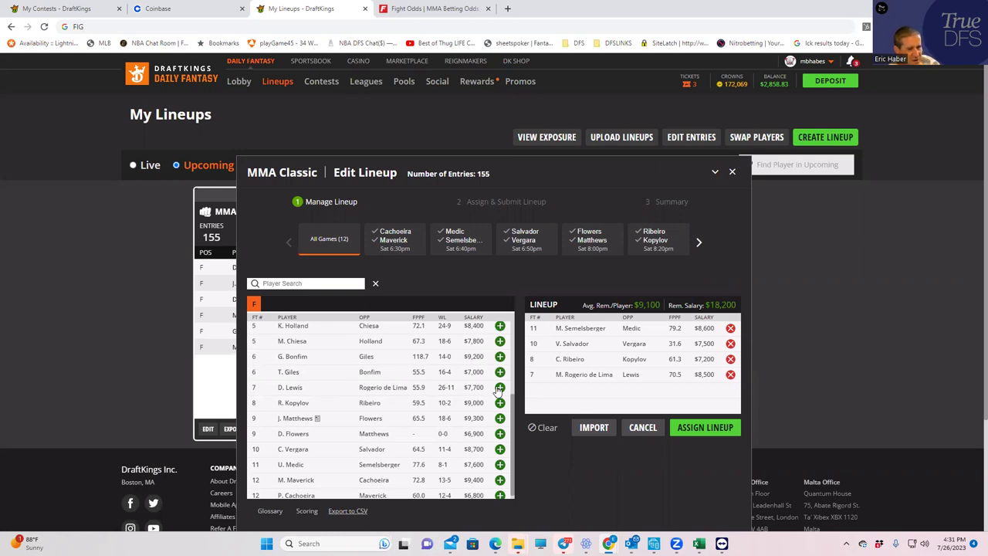
pyautogui.click(499, 387)
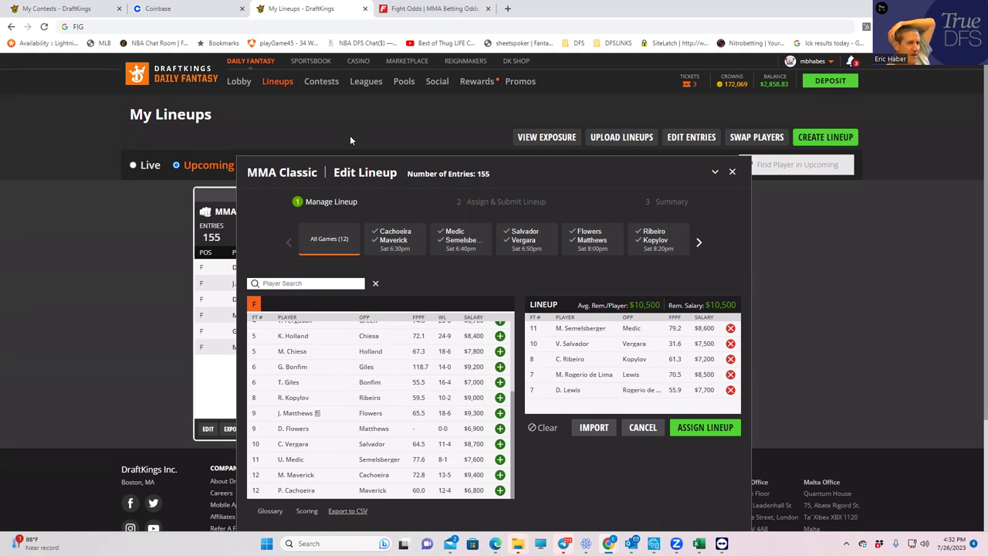
# Collapse the Lewis vs. Rogerio de Lima props on FightOdds, review the UFC 291 odds board, and return to the DraftKings lineup
pyautogui.click(423, 9)
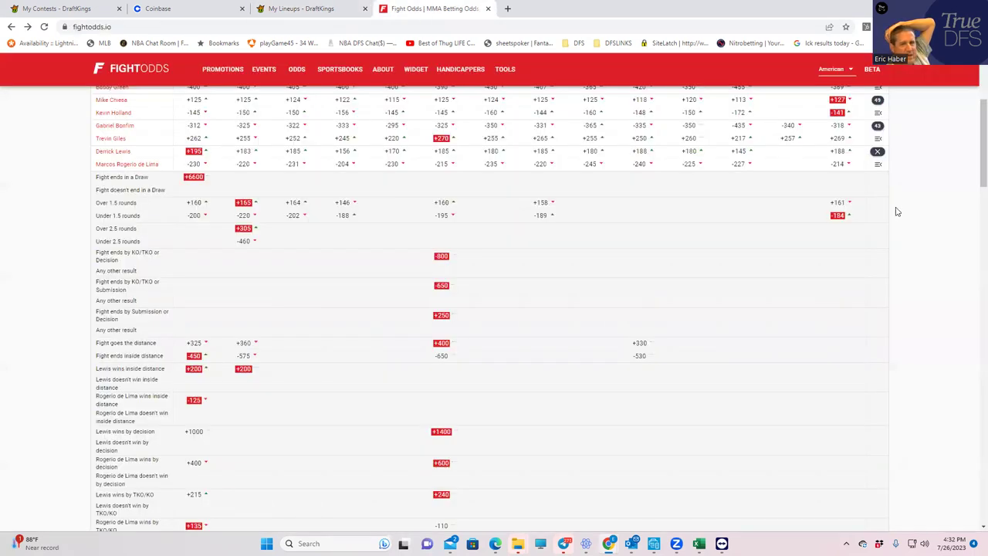
pyautogui.click(880, 156)
pyautogui.scroll(3, 406, 225)
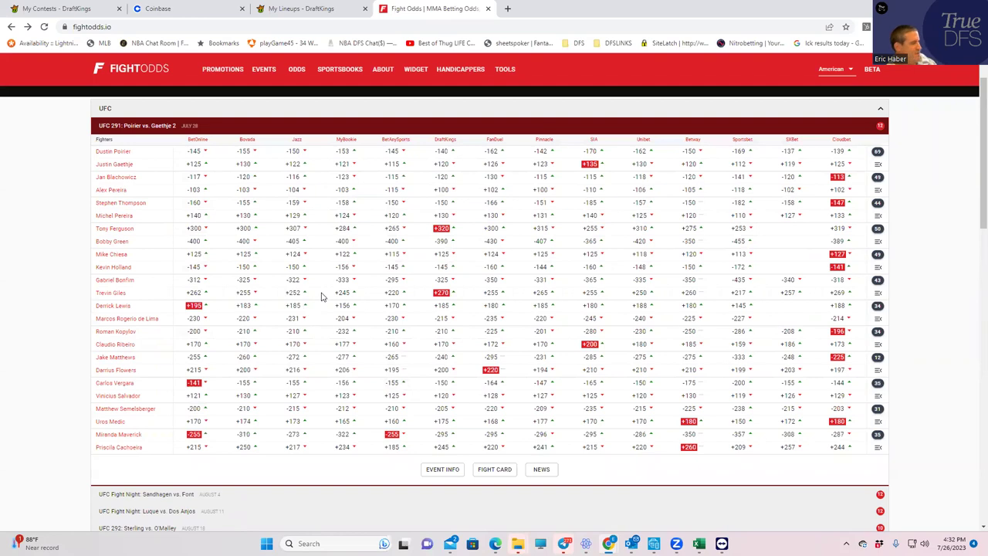
pyautogui.click(287, 10)
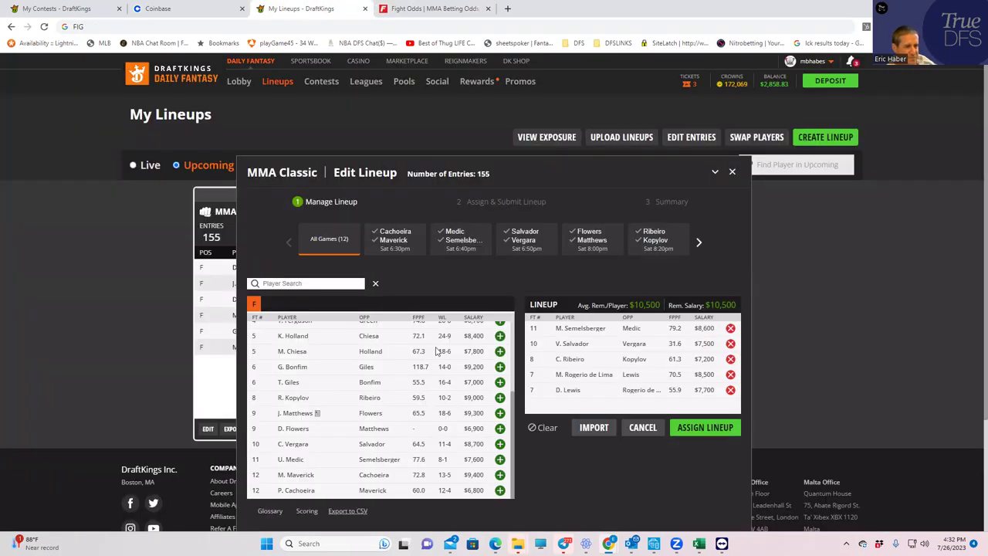
# Review the Bonfim vs. Giles props on FightOdds, and add G. Bonfim to the DraftKings MMA Classic lineup
pyautogui.click(422, 11)
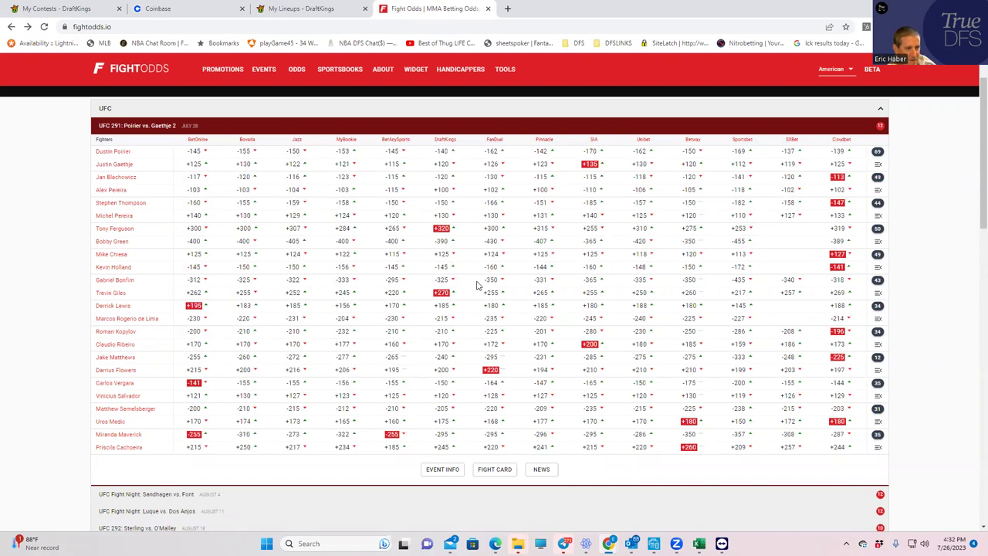
pyautogui.click(879, 282)
pyautogui.scroll(-2, 226, 463)
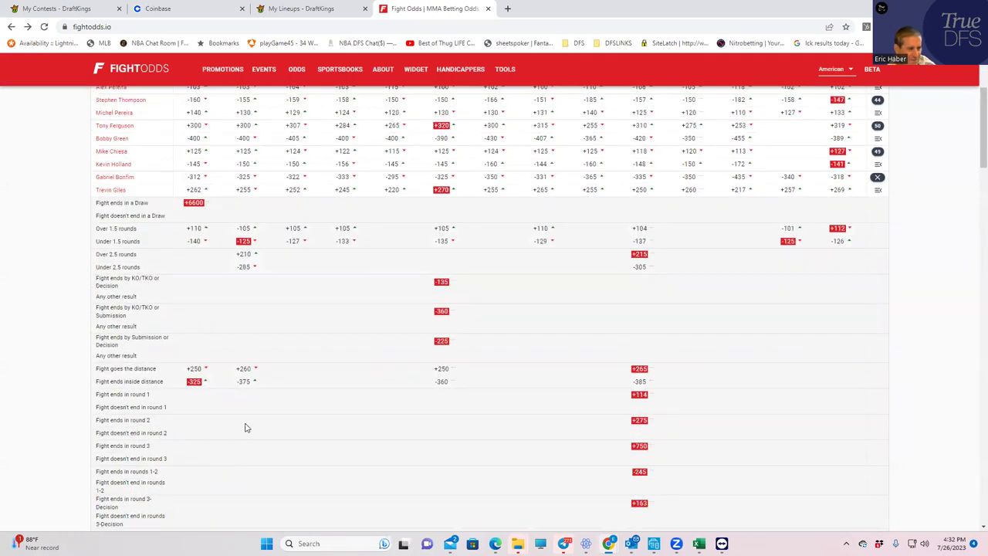
pyautogui.scroll(-1, 246, 420)
pyautogui.scroll(-2, 245, 417)
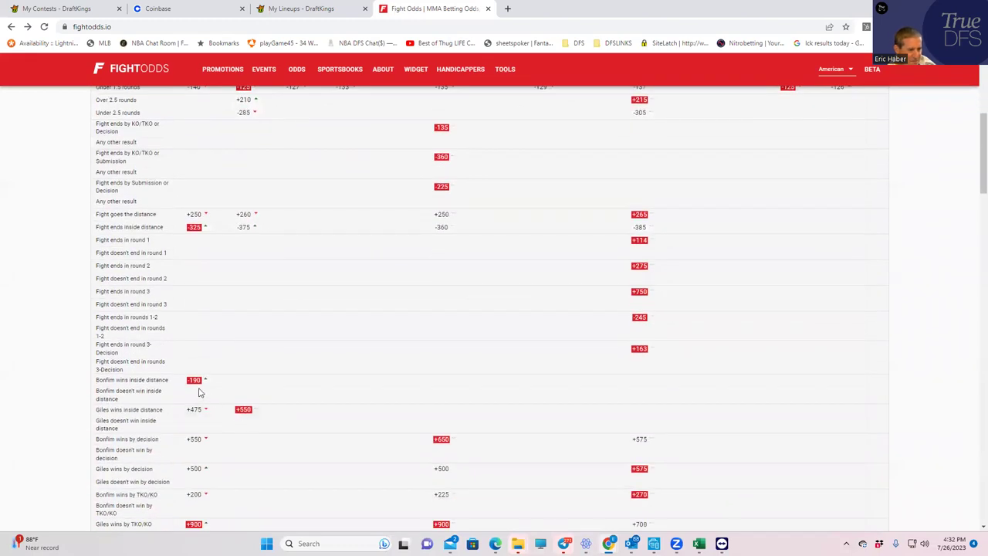
pyautogui.click(299, 10)
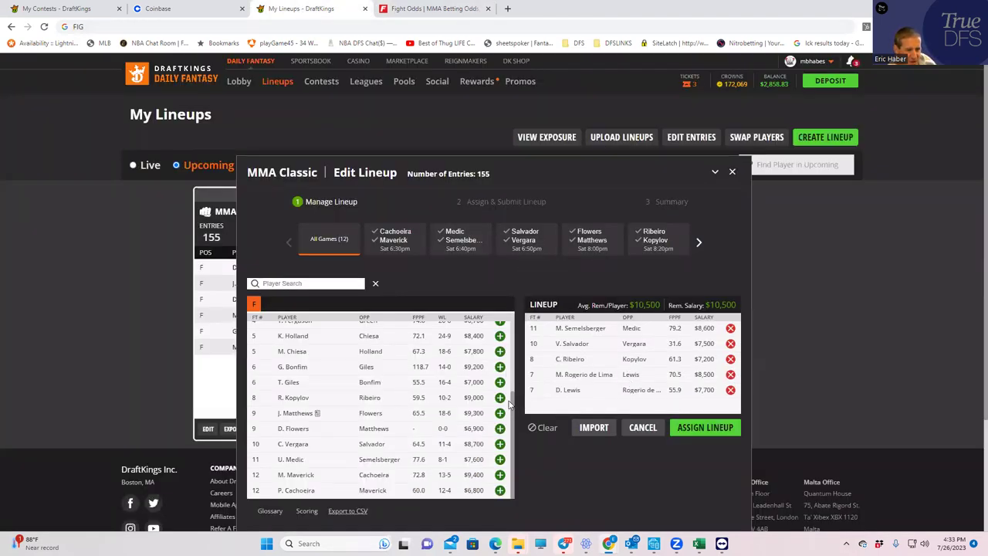
pyautogui.click(500, 367)
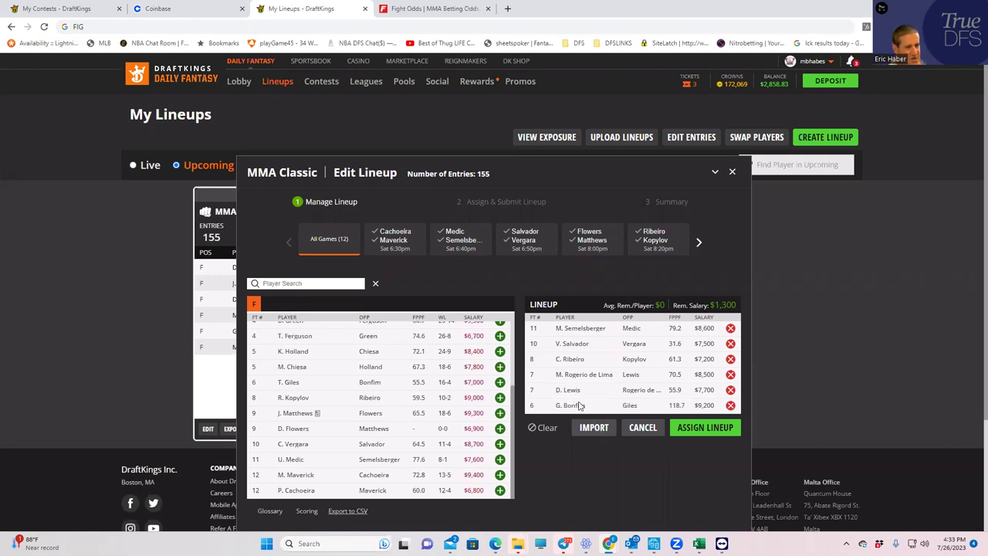
# Look through the fighter salaries in the DraftKings player list, and collapse the Bonfim vs. Giles props on FightOdds
pyautogui.moveTo(513, 417); pyautogui.dragTo(521, 338)
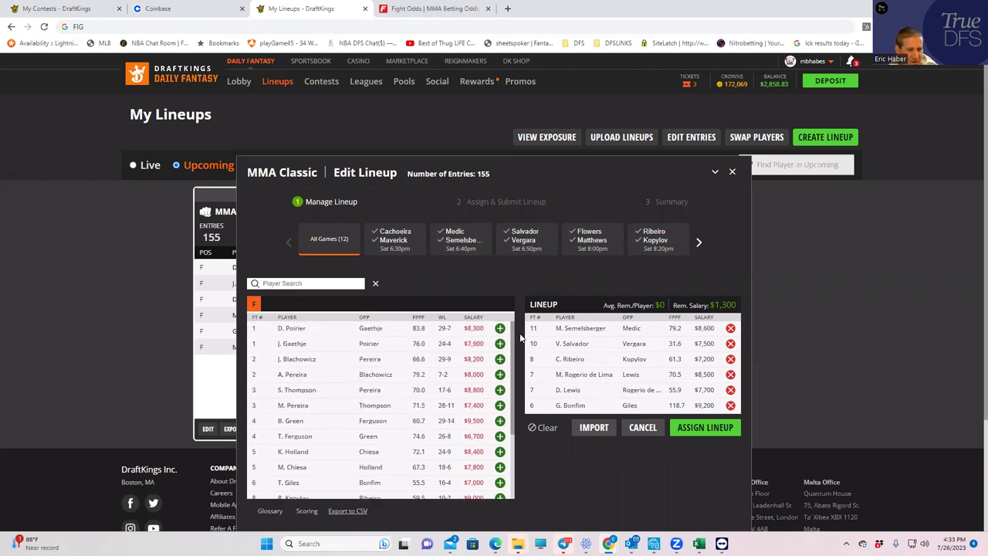
pyautogui.scroll(-1, 506, 371)
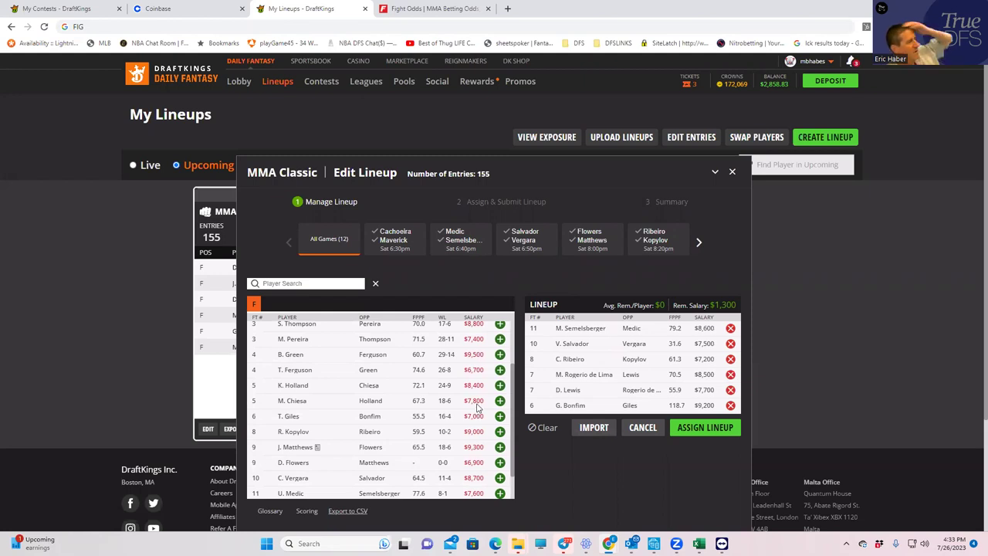
pyautogui.scroll(-2, 515, 446)
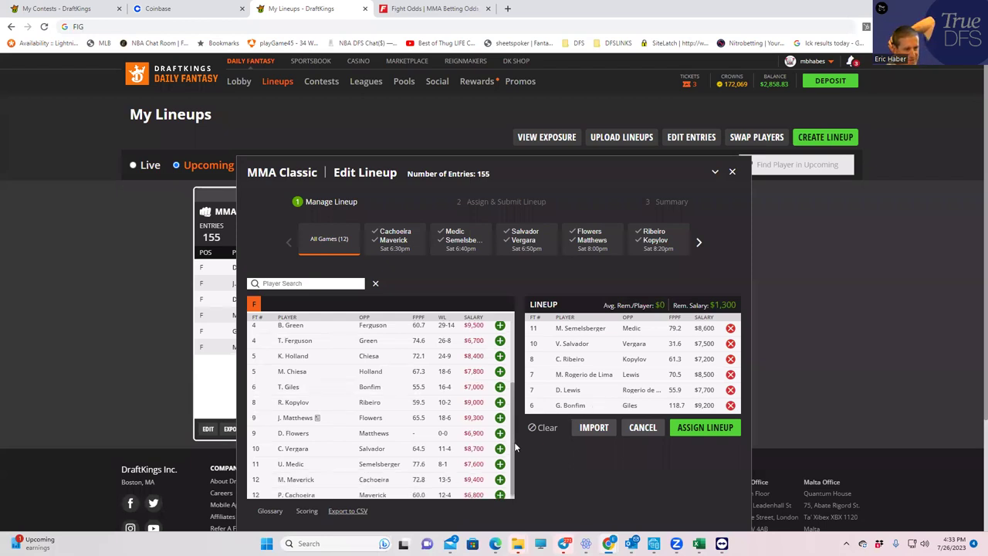
pyautogui.scroll(4, 509, 440)
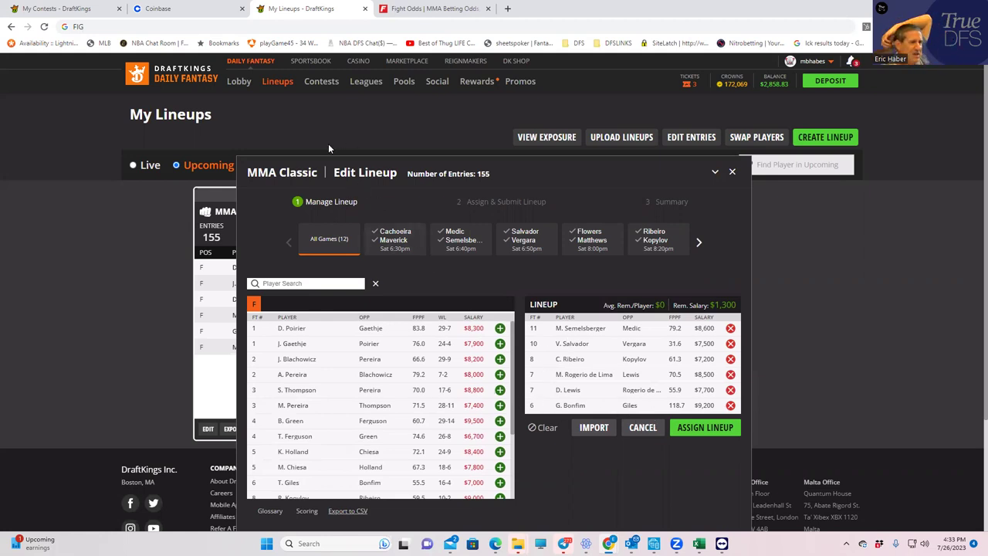
pyautogui.click(426, 9)
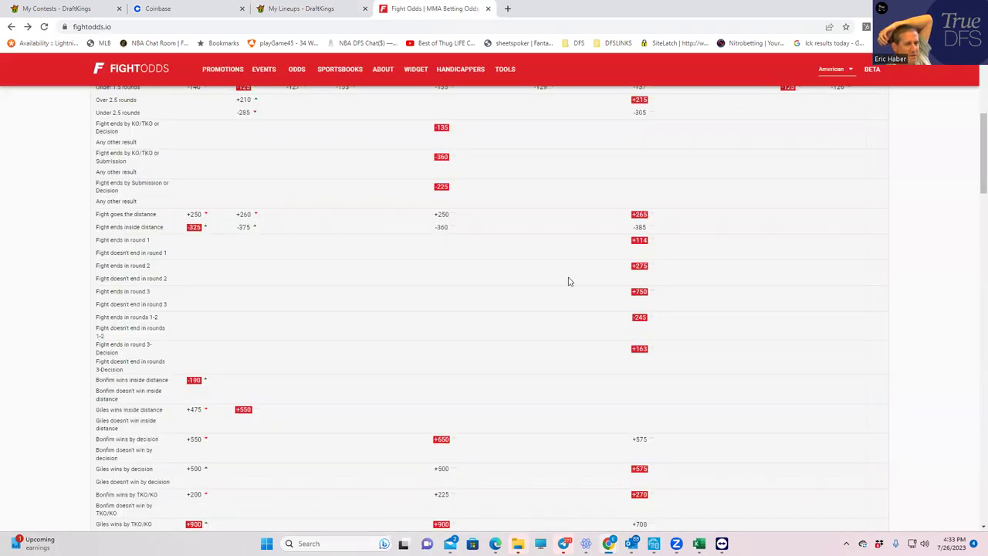
pyautogui.scroll(4, 617, 249)
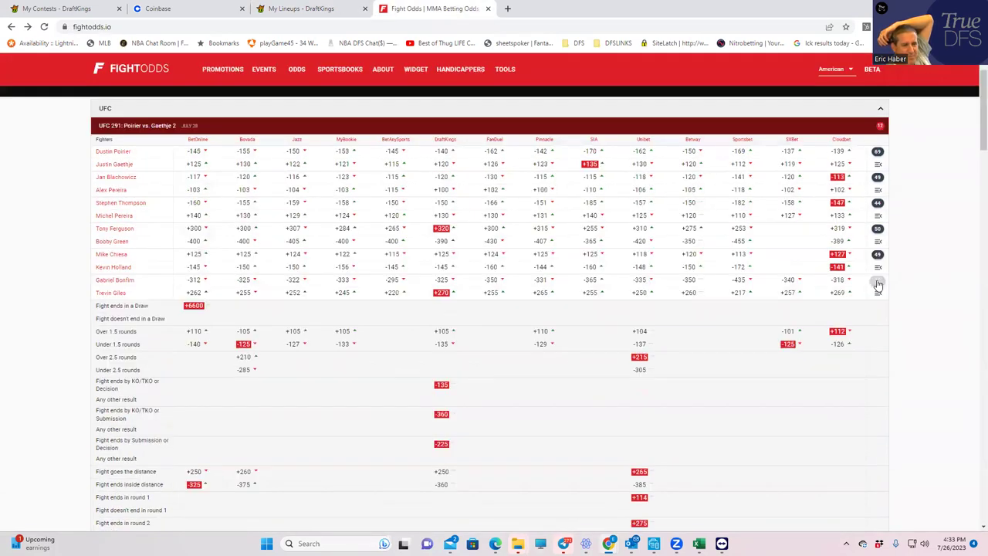
pyautogui.click(878, 282)
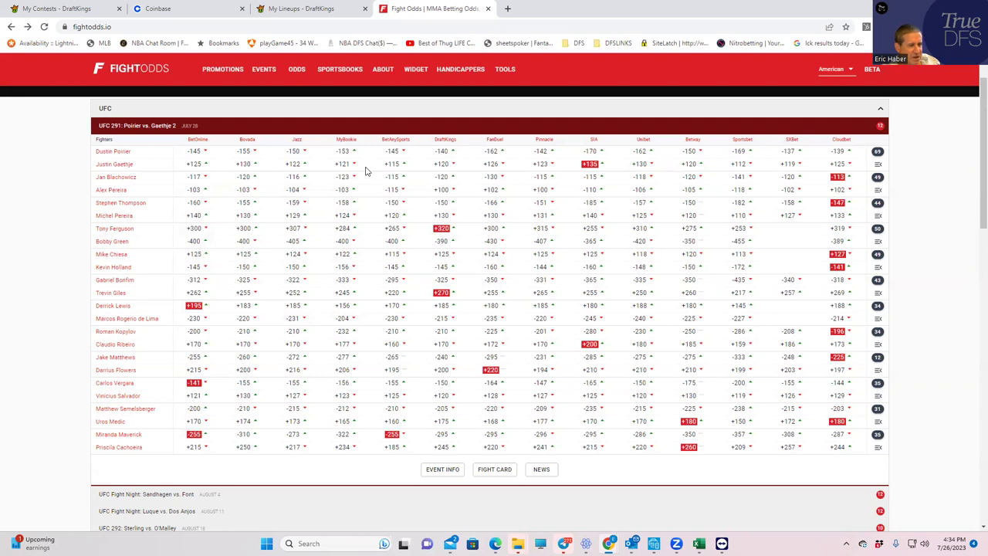
pyautogui.click(308, 14)
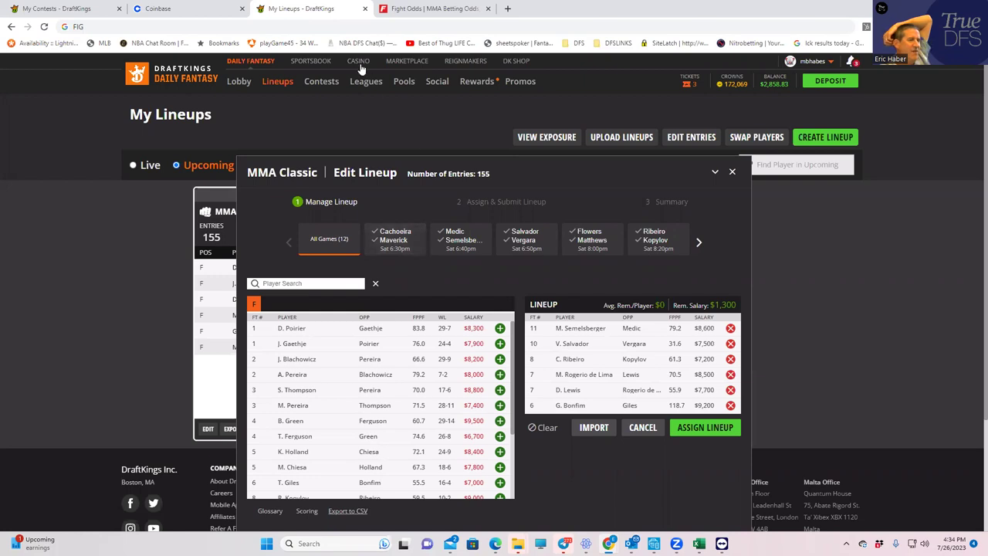
pyautogui.click(70, 9)
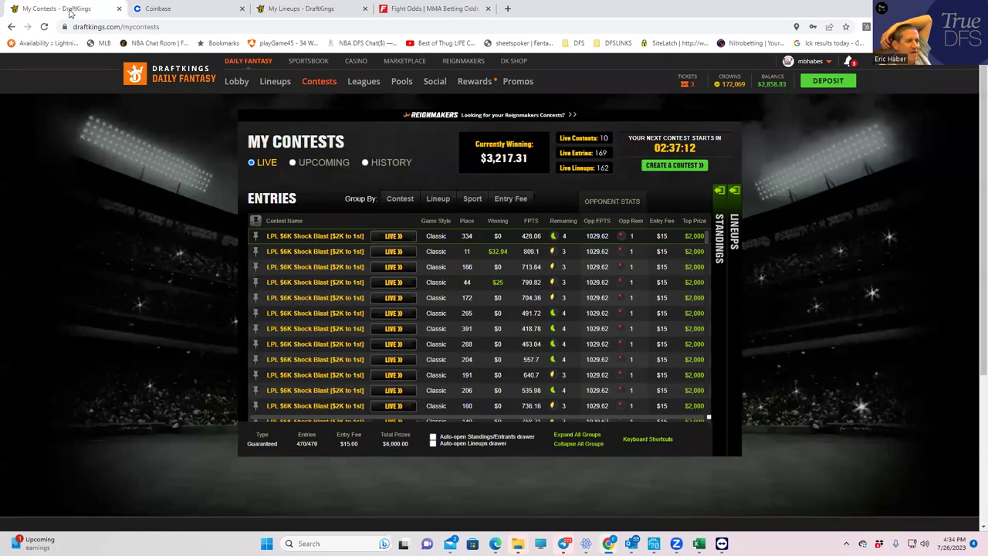
pyautogui.click(159, 11)
pyautogui.click(435, 11)
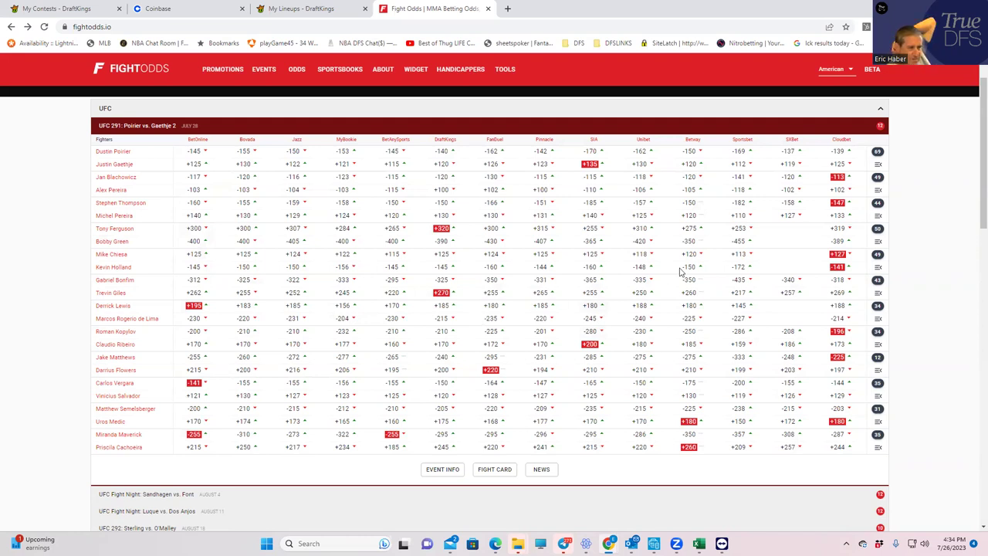
# Review the Chiesa vs. Holland props on FightOdds, and replace D. Lewis with K. Holland in the DraftKings lineup
pyautogui.click(878, 255)
pyautogui.scroll(-2, 276, 394)
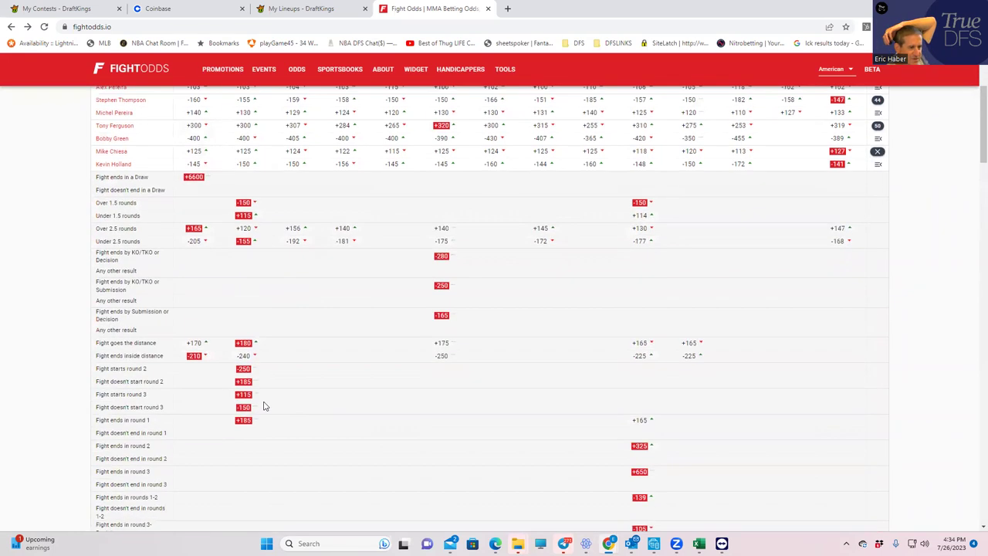
pyautogui.scroll(-3, 267, 450)
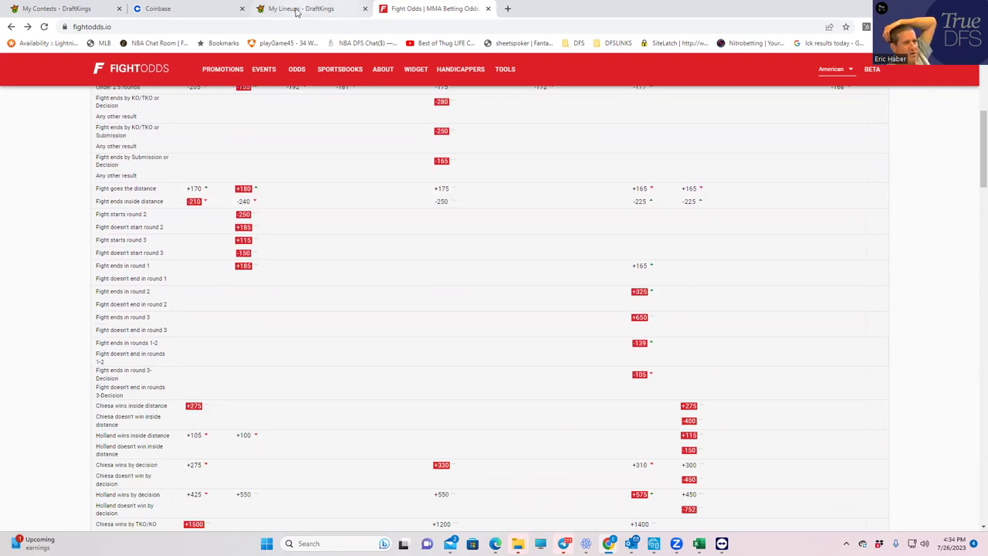
pyautogui.moveTo(298, 11)
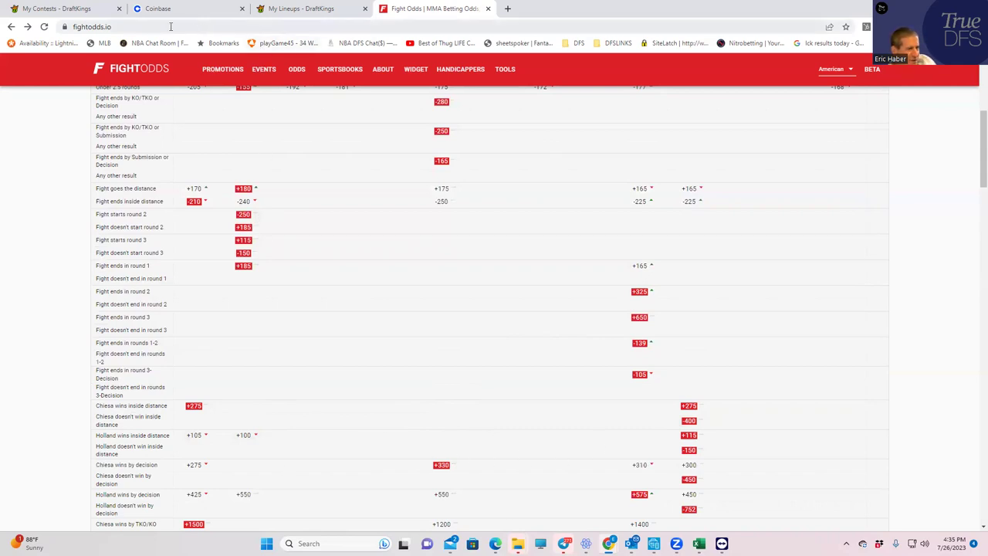
pyautogui.click(292, 11)
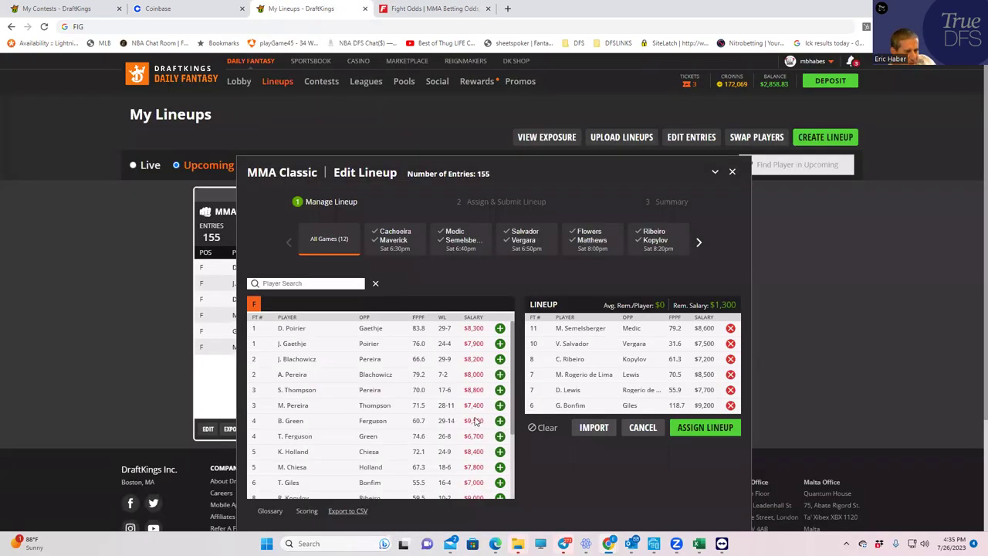
pyautogui.click(730, 390)
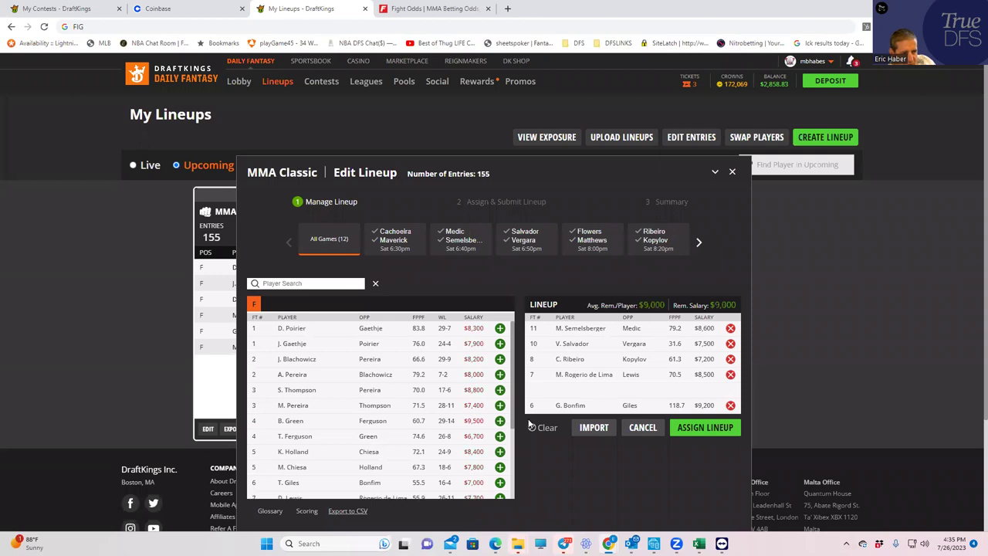
pyautogui.click(499, 451)
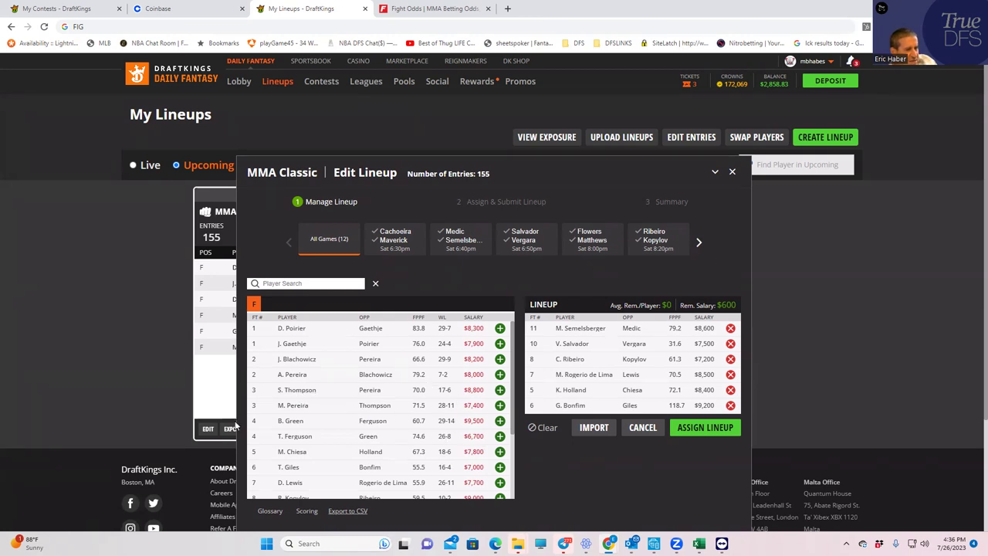
# Switch to FightOdds and collapse the Chiesa vs. Holland props to show the UFC 291 odds board
pyautogui.click(421, 9)
pyautogui.scroll(2, 404, 271)
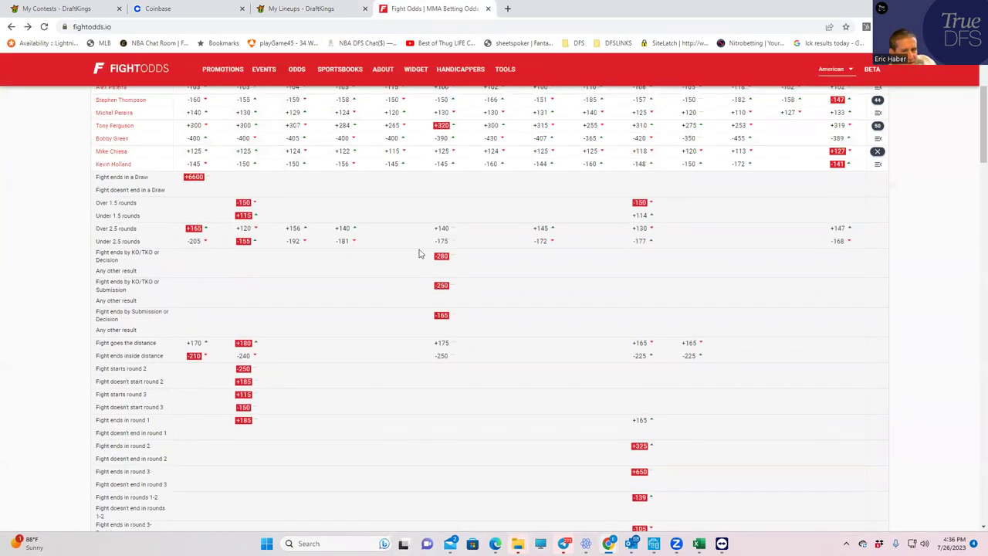
pyautogui.click(877, 151)
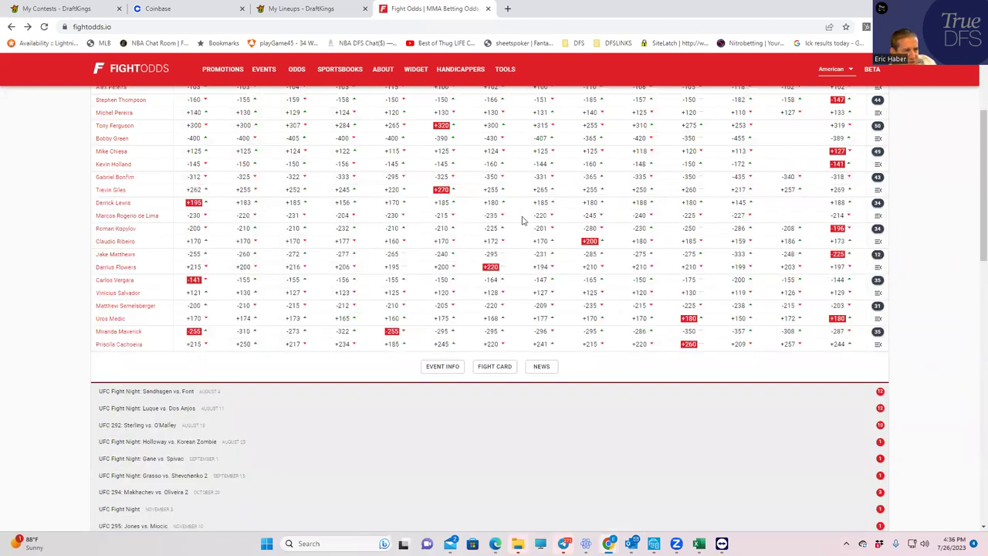
pyautogui.scroll(1, 522, 218)
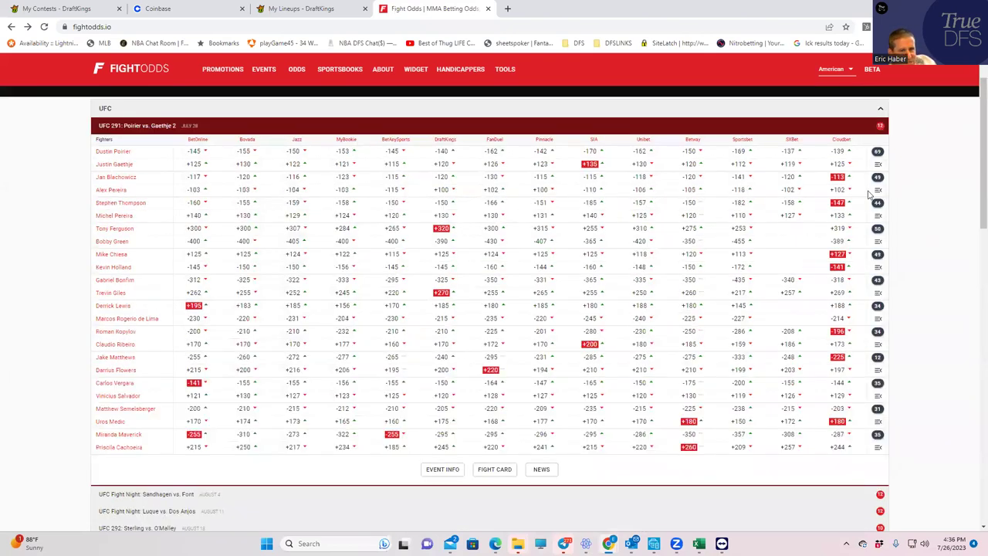
# Examine the Thompson vs. Pereira round, distance and method-of-victory props on FightOdds, and collapse them
pyautogui.click(877, 216)
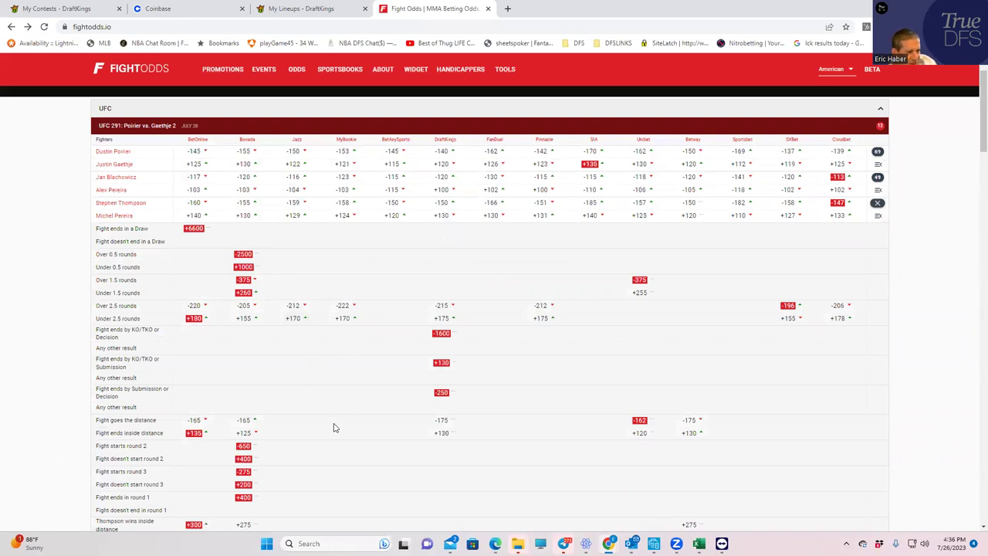
pyautogui.scroll(-2, 331, 442)
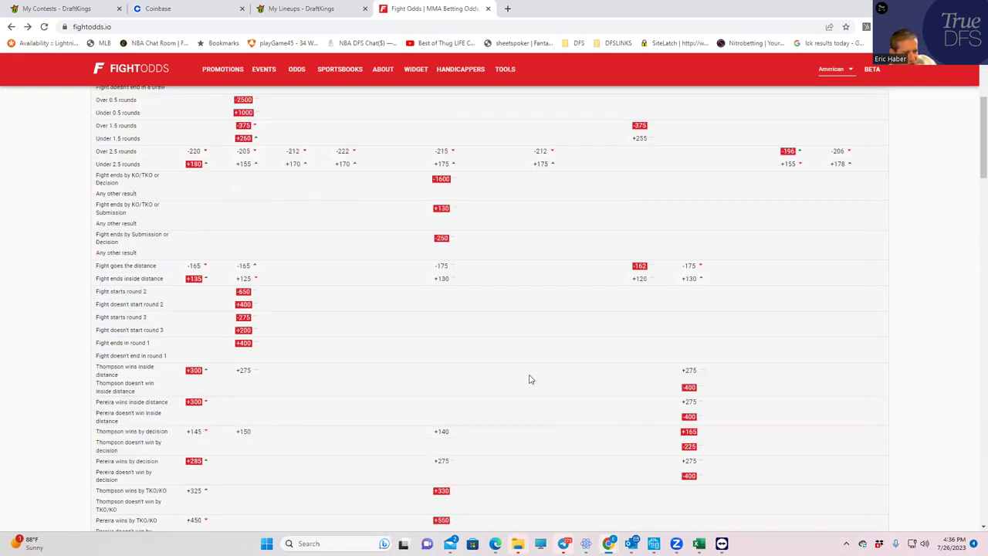
pyautogui.scroll(1, 356, 364)
pyautogui.scroll(3, 357, 364)
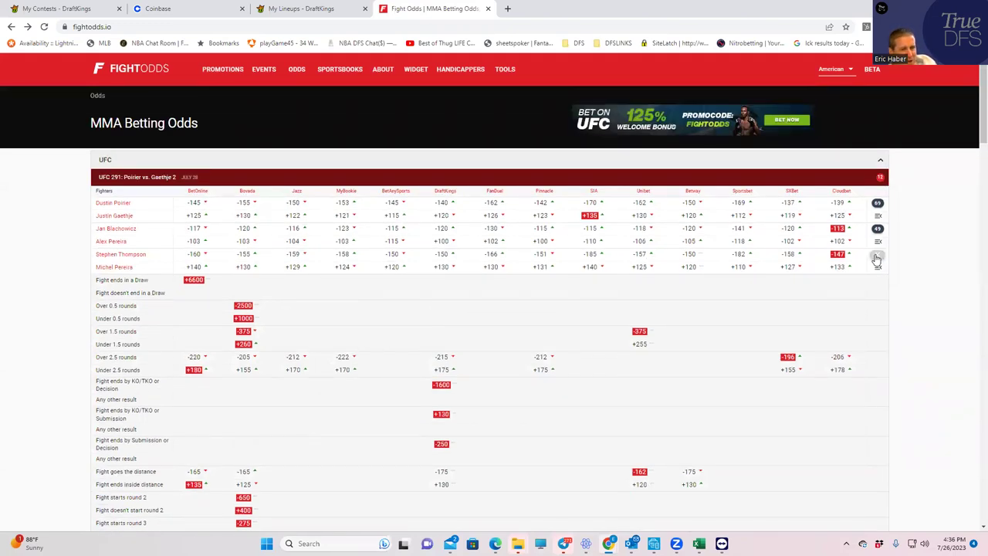
pyautogui.click(878, 260)
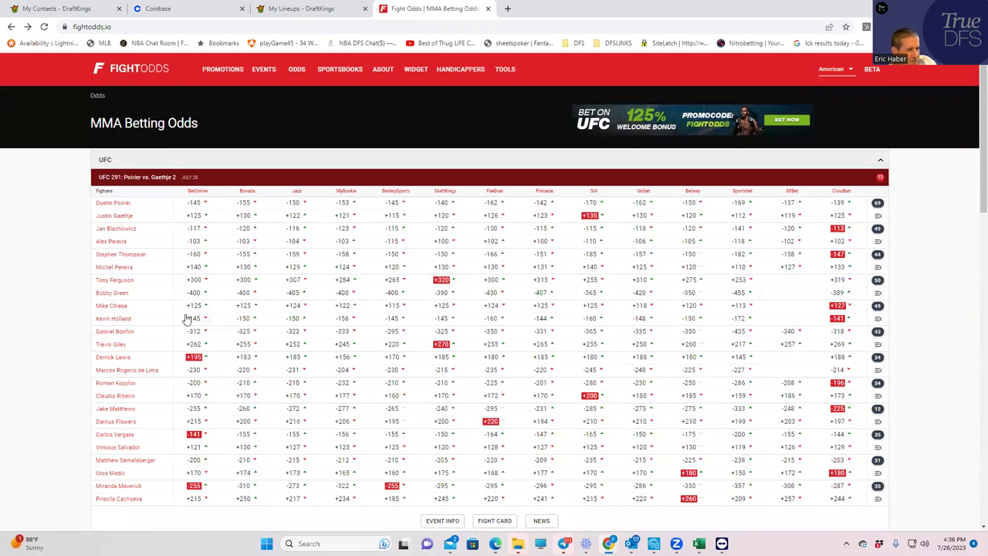
# Recheck the Thompson vs. Pereira inside-distance and decision props on FightOdds, and return to the full odds board
pyautogui.click(879, 256)
pyautogui.scroll(-2, 167, 410)
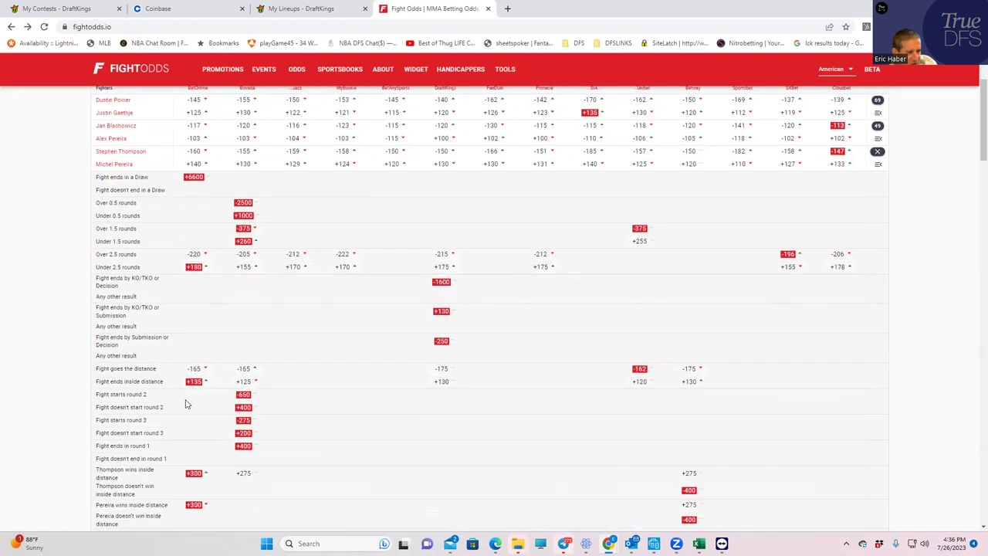
pyautogui.scroll(-2, 227, 441)
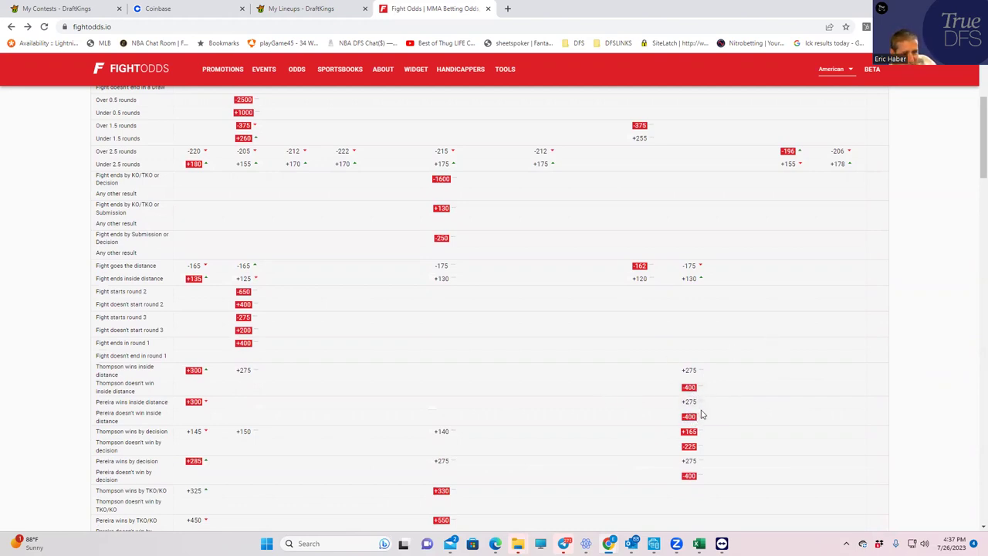
pyautogui.scroll(3, 700, 409)
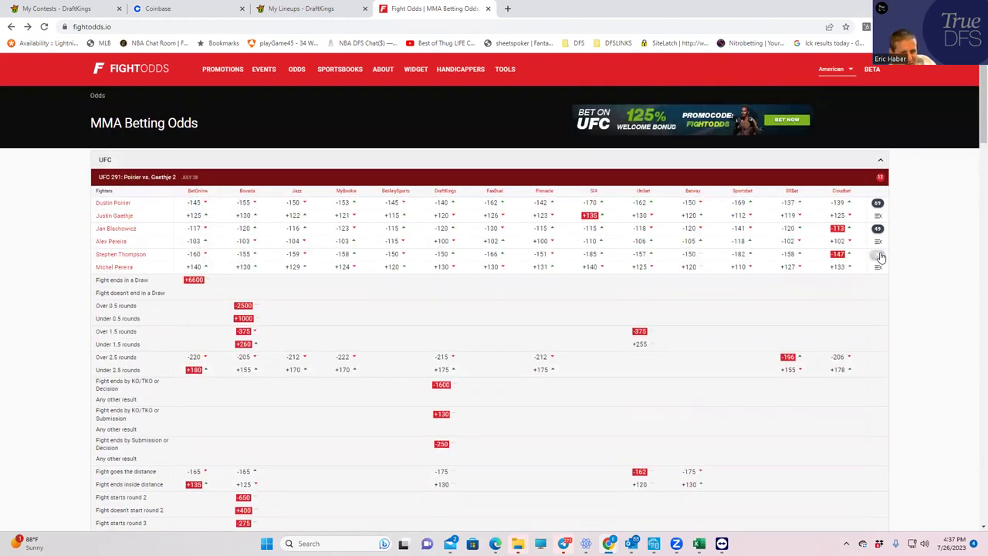
pyautogui.click(879, 256)
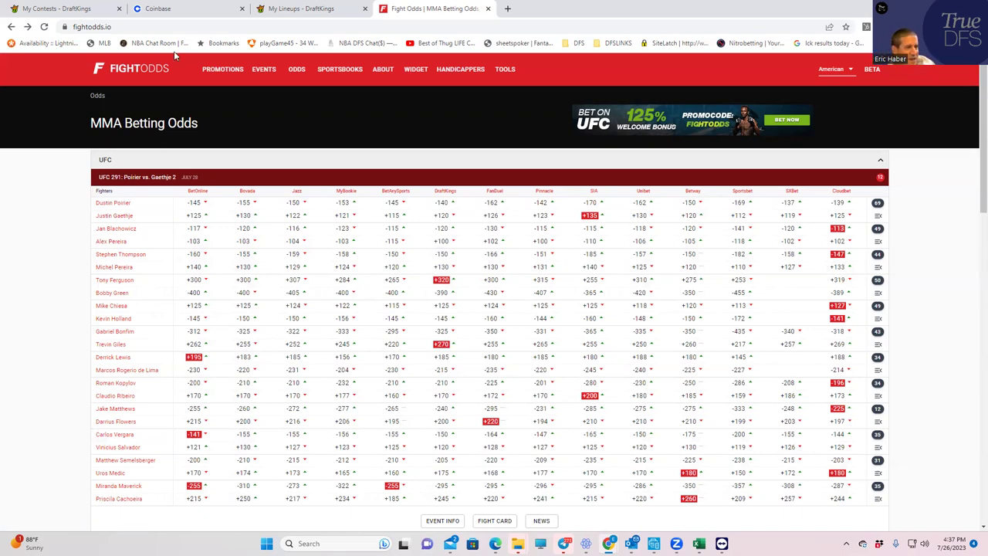
# Check the DraftKings fighter salaries, and review the Blachowicz vs. Pereira round, inside-distance and decision props on FightOdds, collapsing them when finished
pyautogui.click(282, 12)
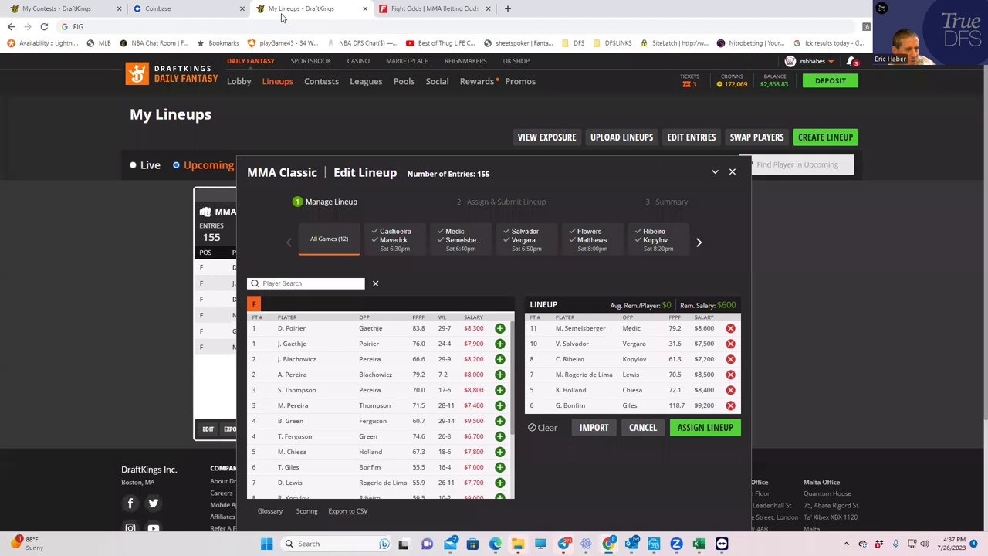
pyautogui.click(409, 8)
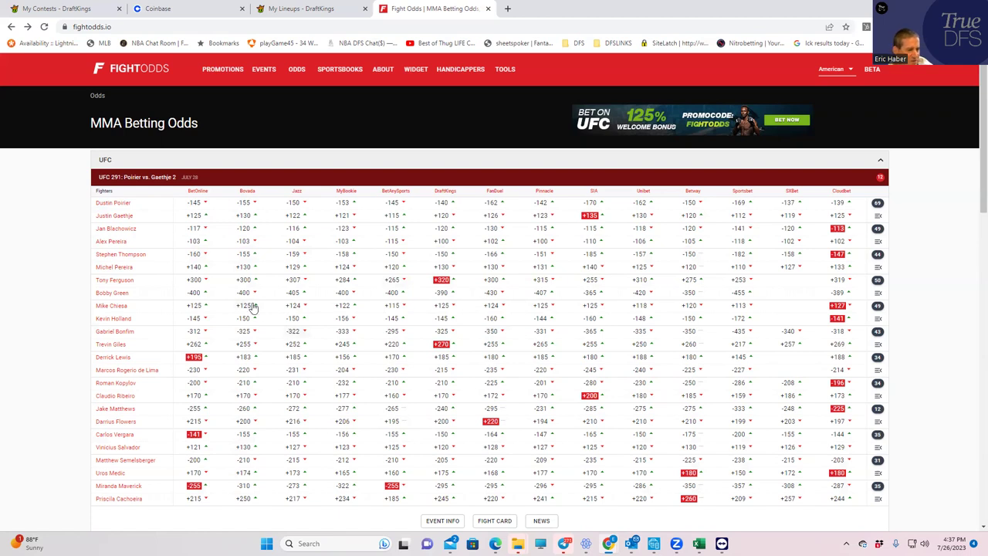
pyautogui.click(878, 228)
pyautogui.scroll(-1, 208, 347)
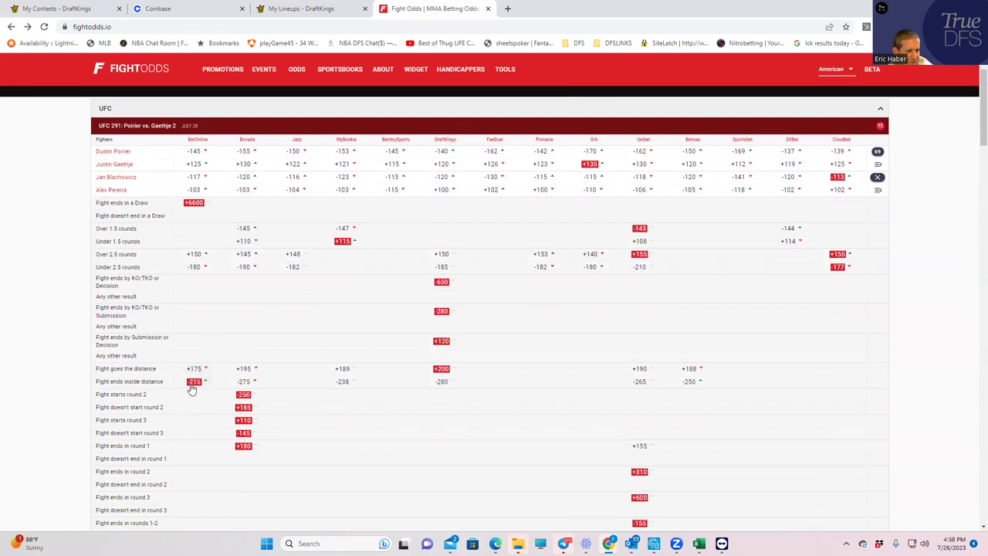
pyautogui.scroll(-2, 266, 411)
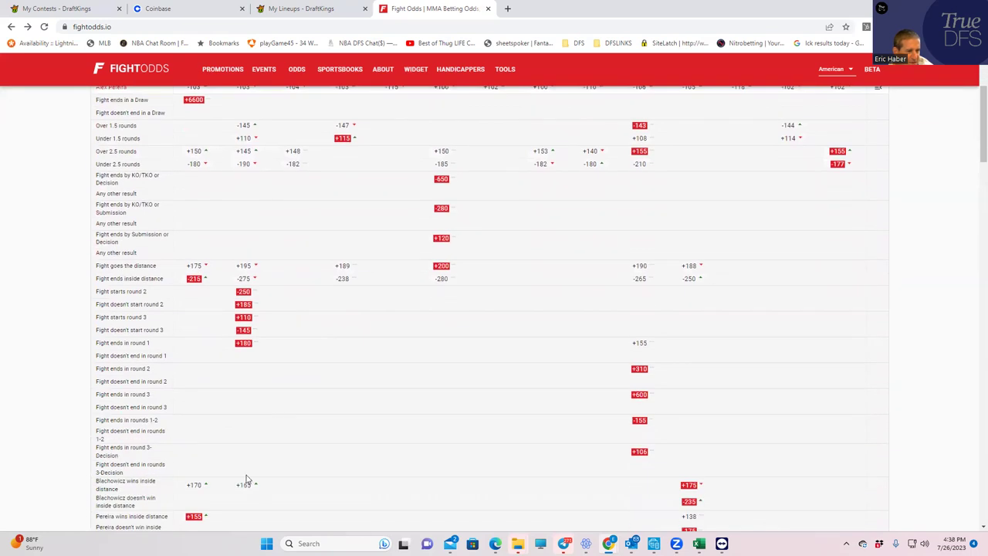
pyautogui.scroll(-3, 248, 475)
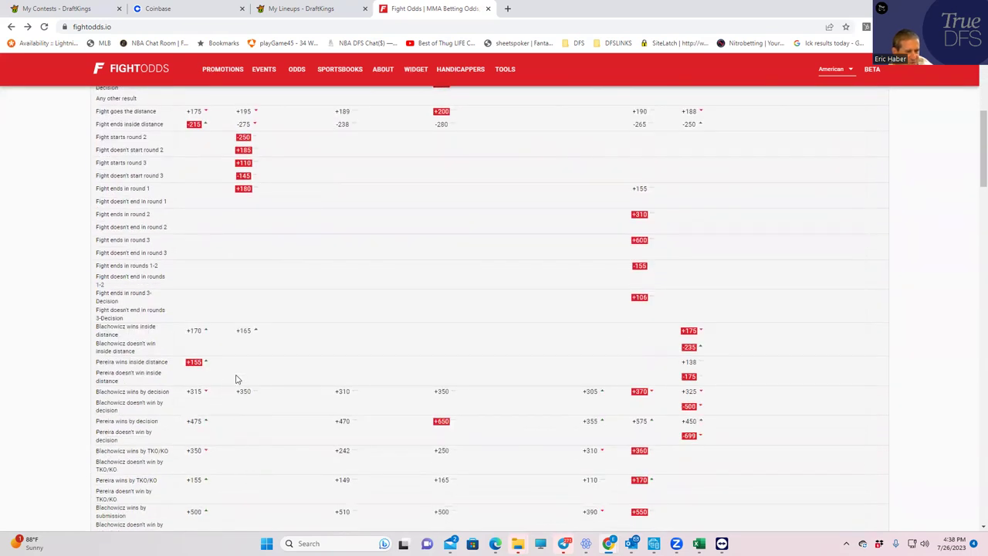
pyautogui.scroll(5, 434, 379)
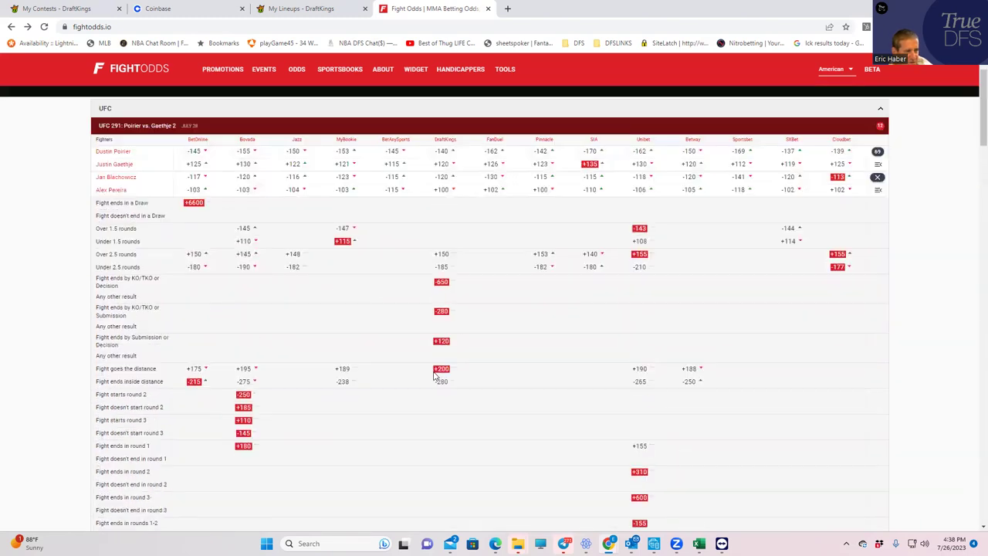
pyautogui.scroll(-2, 428, 397)
pyautogui.scroll(-2, 428, 398)
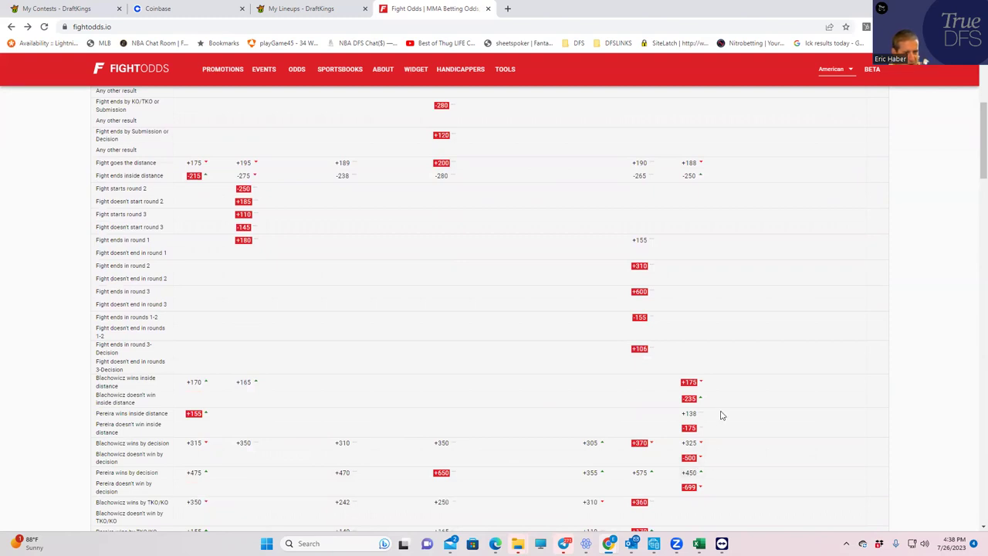
pyautogui.scroll(2, 695, 395)
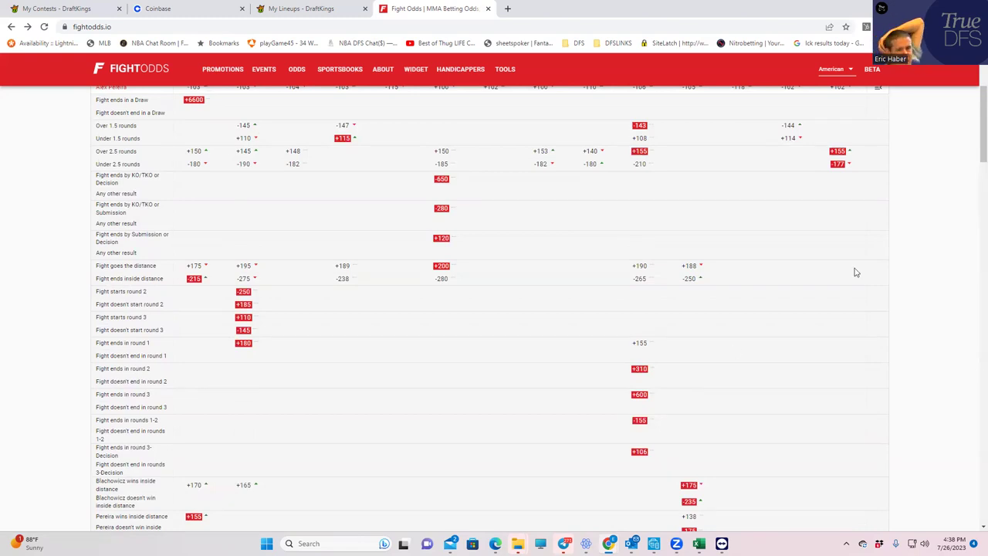
pyautogui.scroll(2, 855, 210)
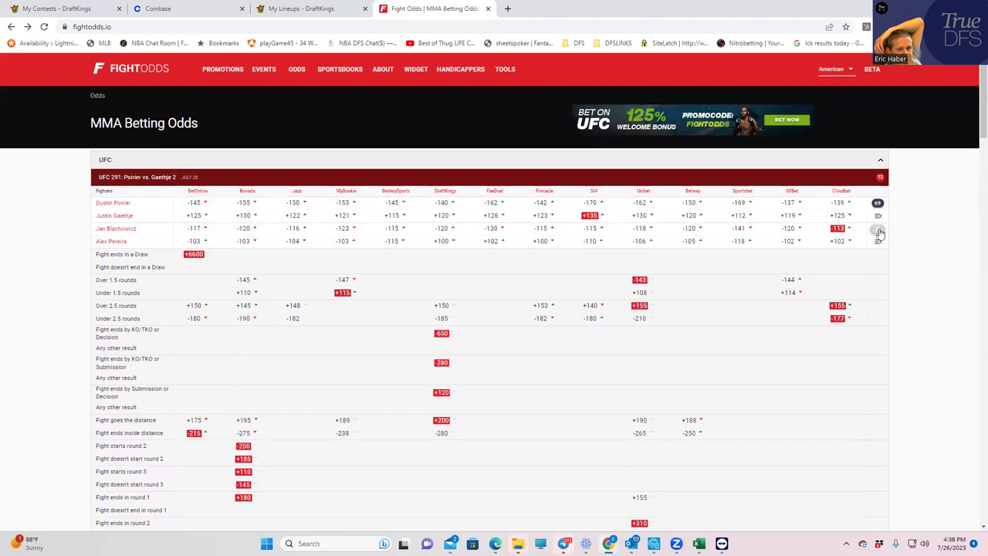
pyautogui.click(878, 232)
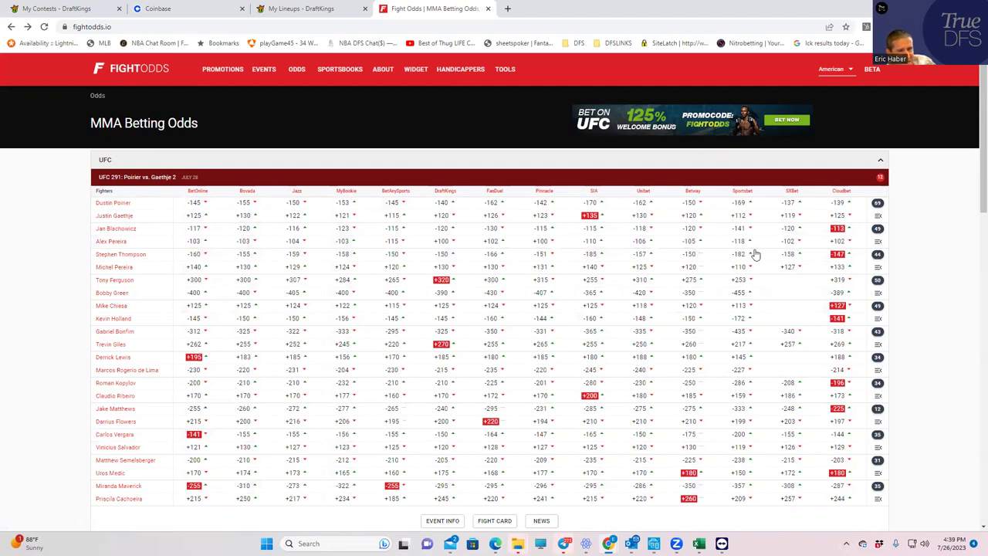
# Examine the Poirier vs. Gaethje round, distance and method-of-victory props, and collapse them
pyautogui.click(877, 203)
pyautogui.scroll(-2, 300, 385)
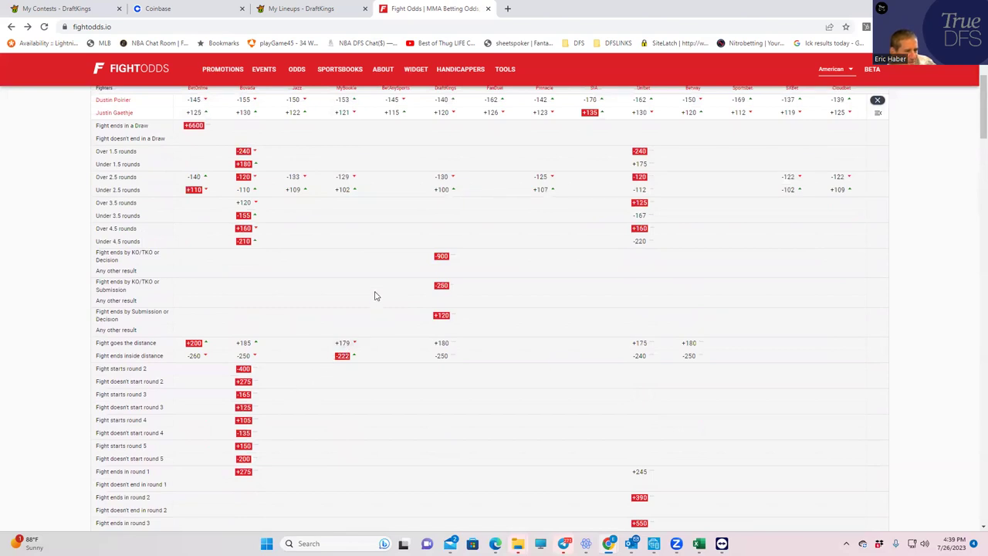
pyautogui.scroll(1, 370, 287)
pyautogui.scroll(-1, 340, 355)
pyautogui.scroll(-2, 339, 358)
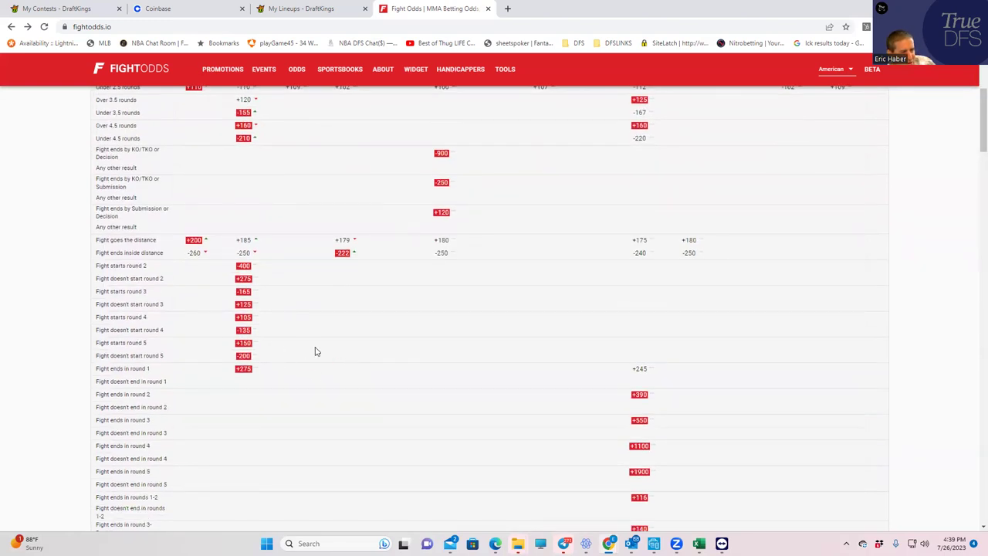
pyautogui.scroll(-4, 368, 375)
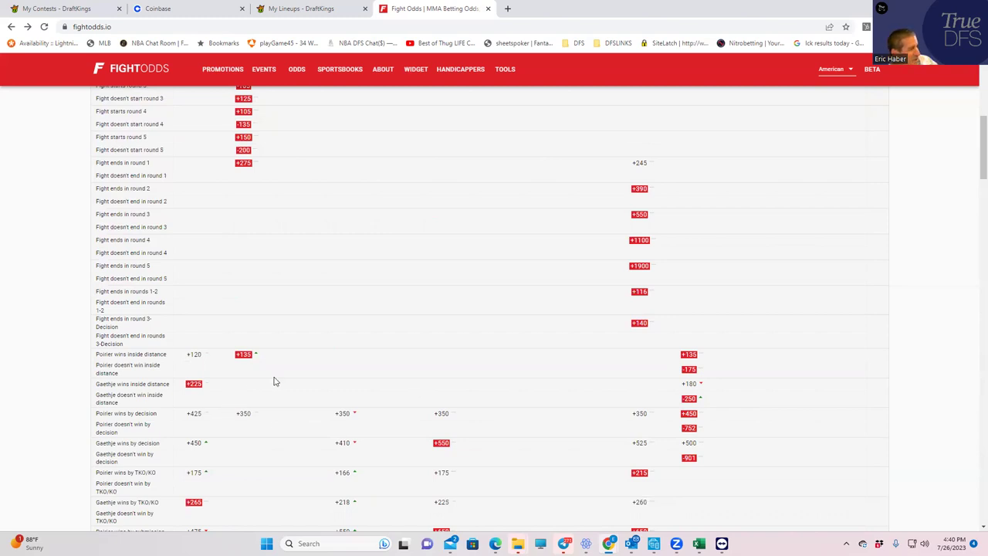
pyautogui.scroll(4, 795, 365)
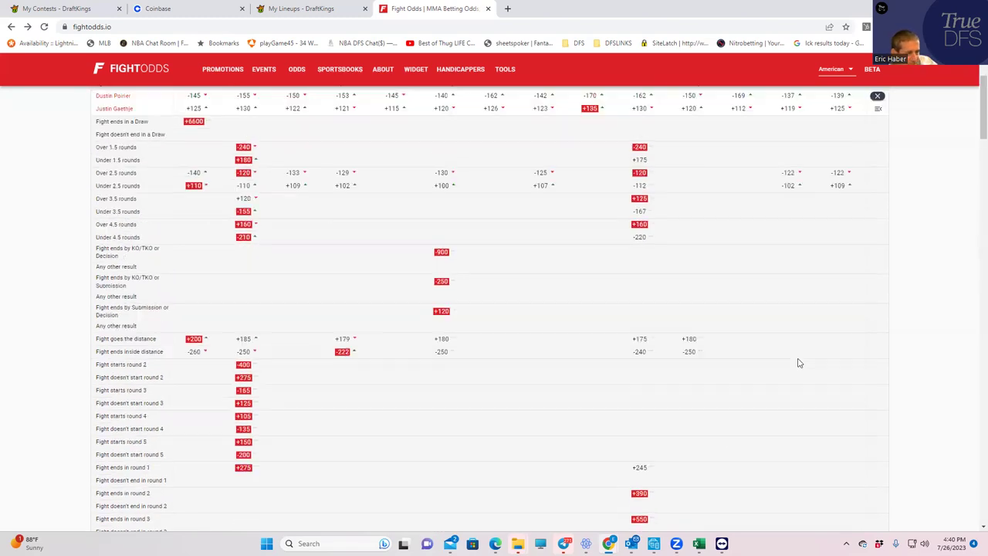
pyautogui.scroll(2, 795, 357)
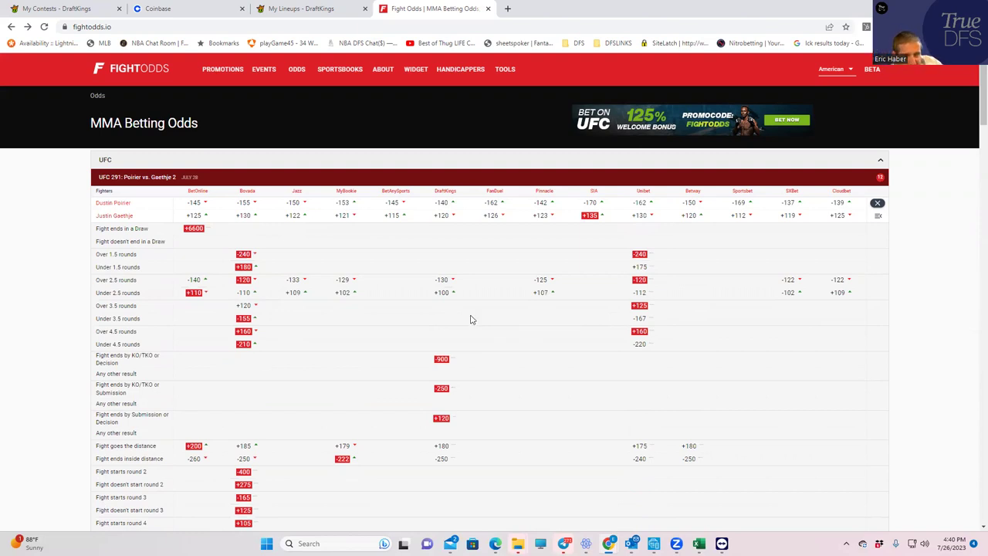
pyautogui.click(877, 207)
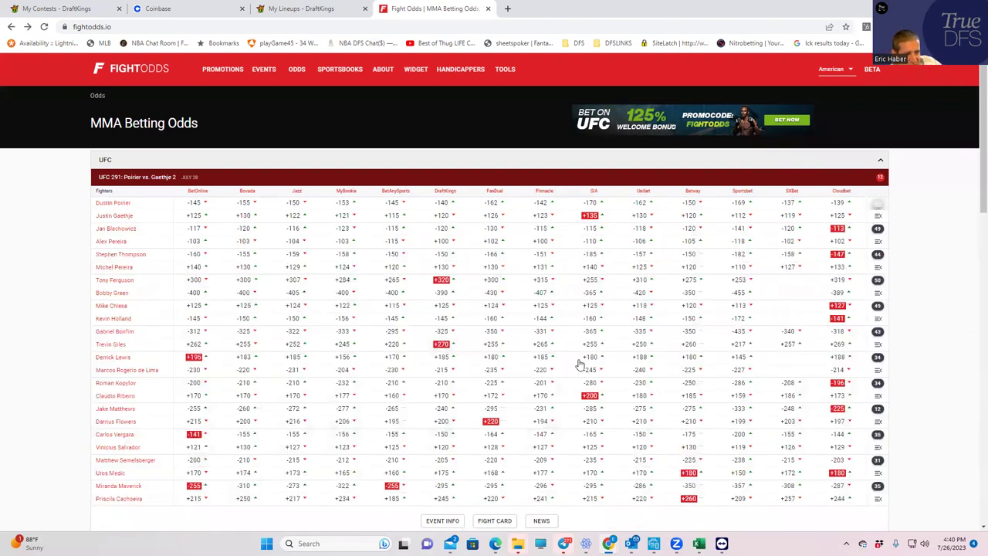
# Look over the full UFC 291 odds board, and compare it with the lineup and fighter salaries on DraftKings
pyautogui.scroll(-2, 566, 411)
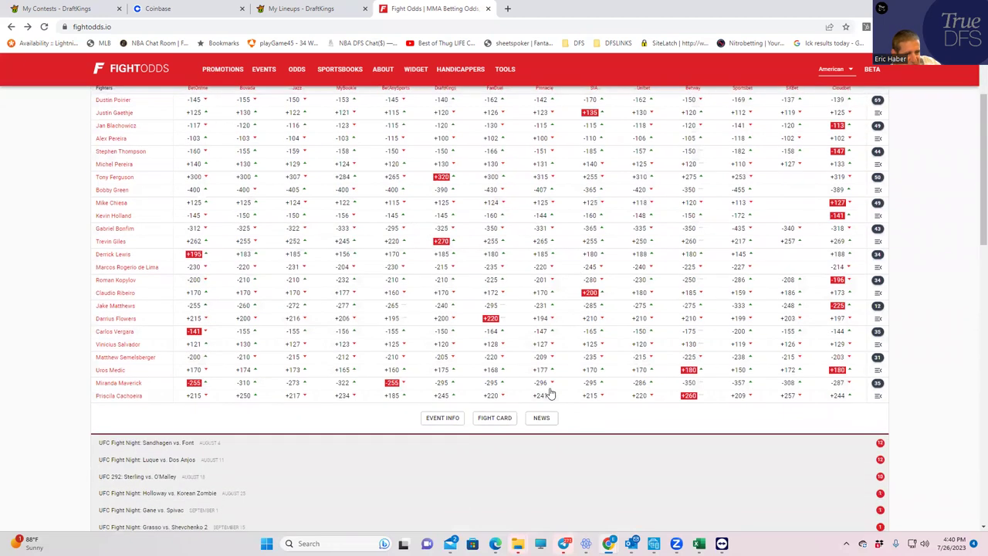
pyautogui.scroll(1, 551, 392)
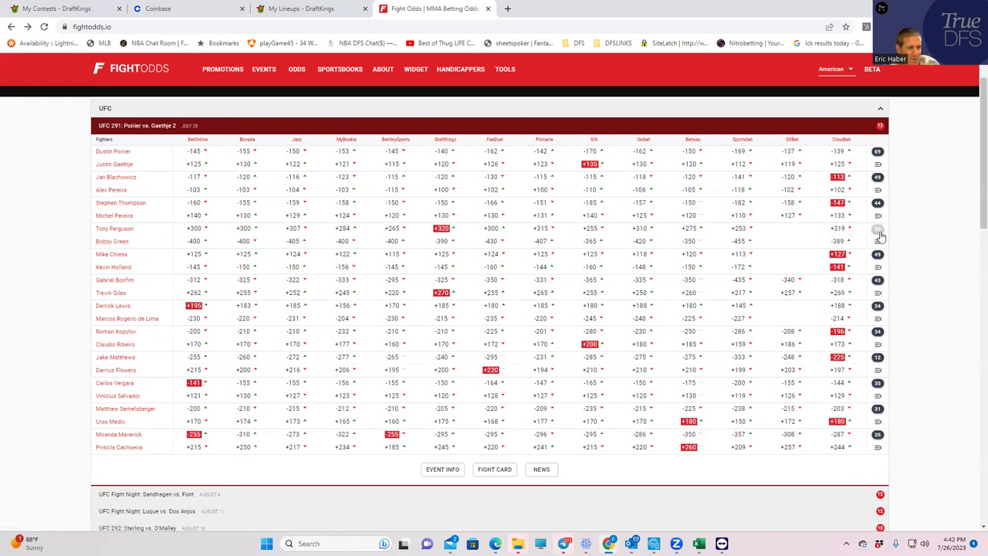
pyautogui.click(311, 12)
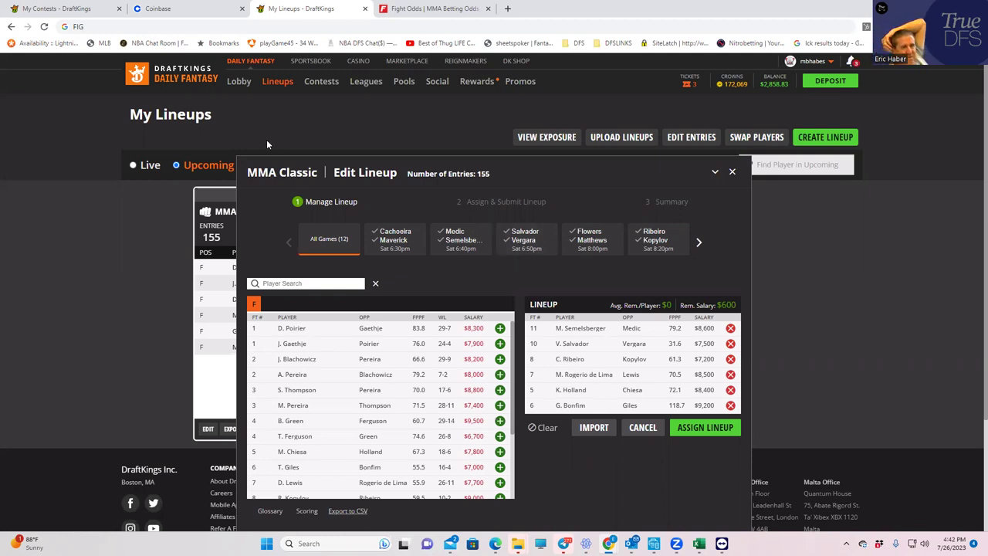
pyautogui.click(432, 8)
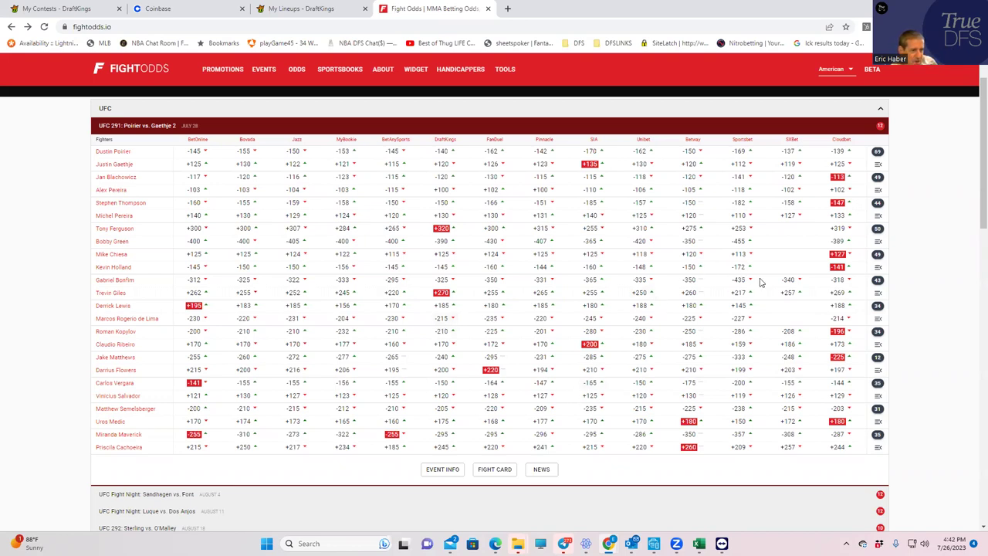
# Review the Ferguson vs. Green distance and method-of-victory props on FightOdds, check both fighters' salaries on DraftKings, and collapse the props
pyautogui.click(877, 230)
pyautogui.scroll(-4, 293, 413)
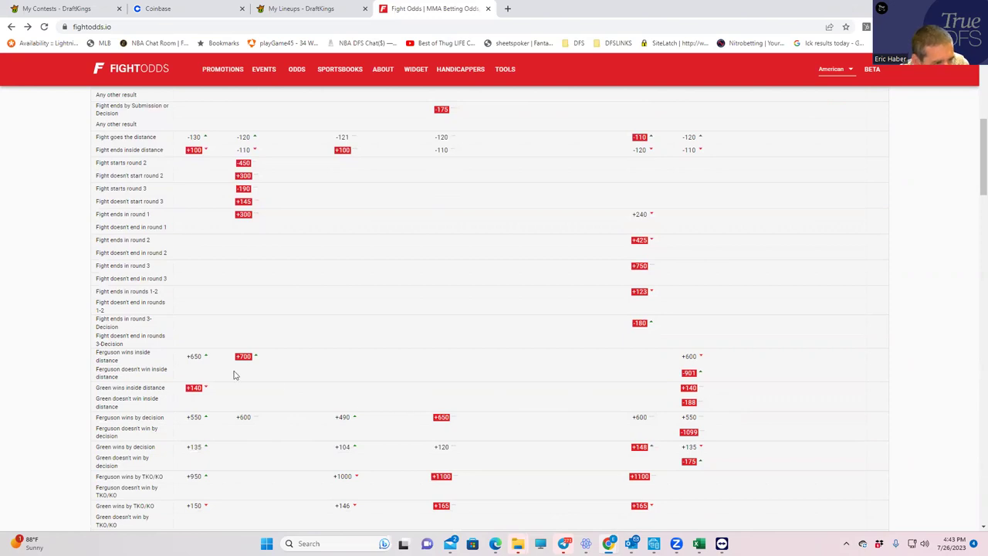
pyautogui.scroll(1, 394, 378)
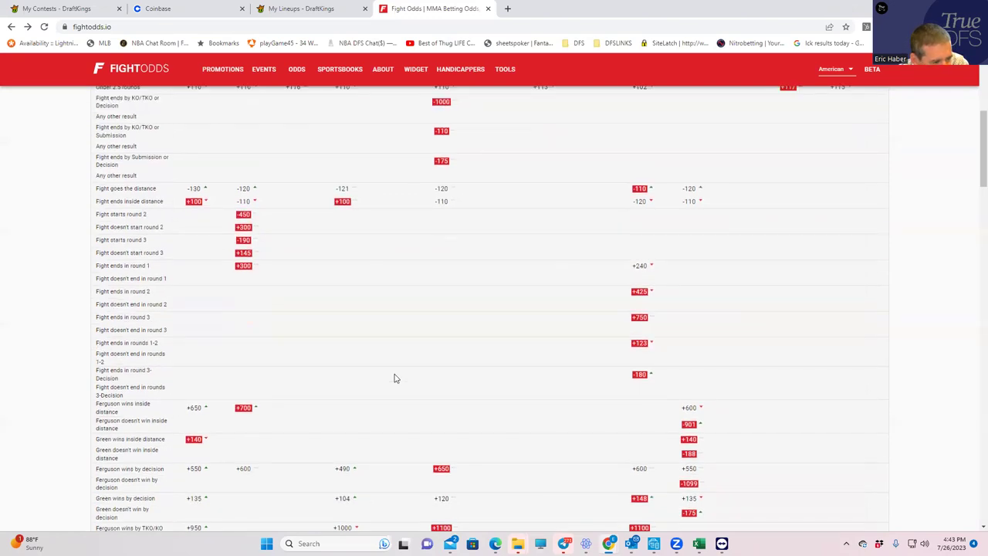
pyautogui.scroll(10, 395, 378)
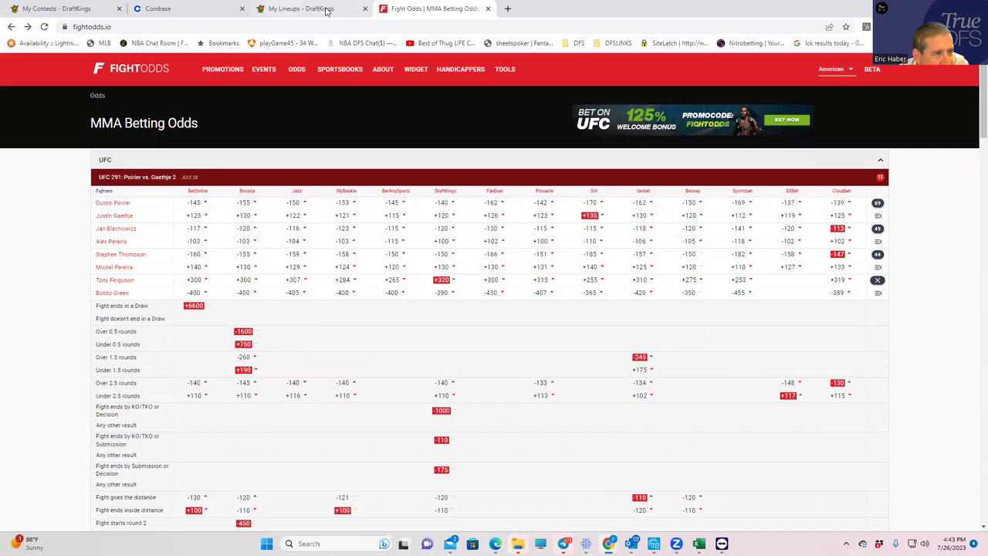
pyautogui.click(324, 9)
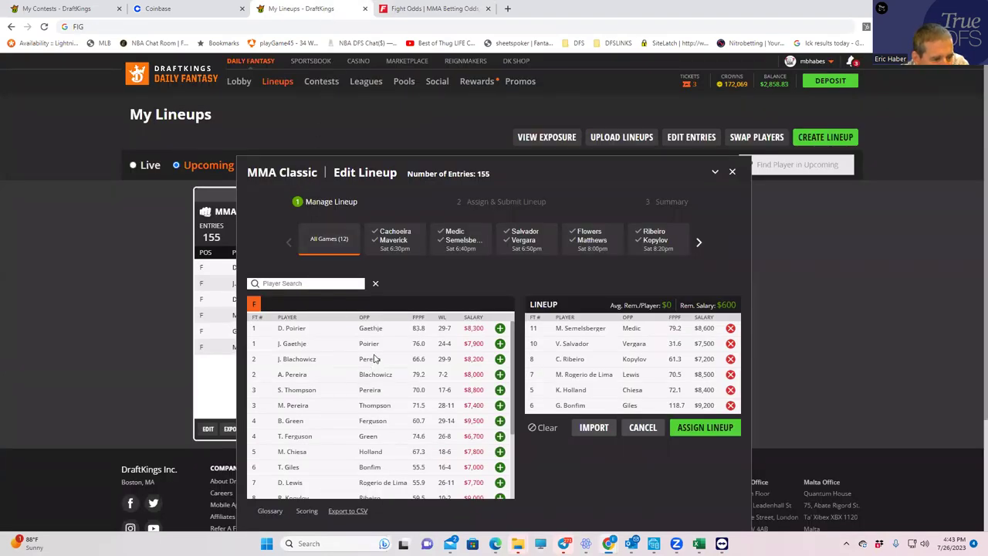
pyautogui.click(392, 11)
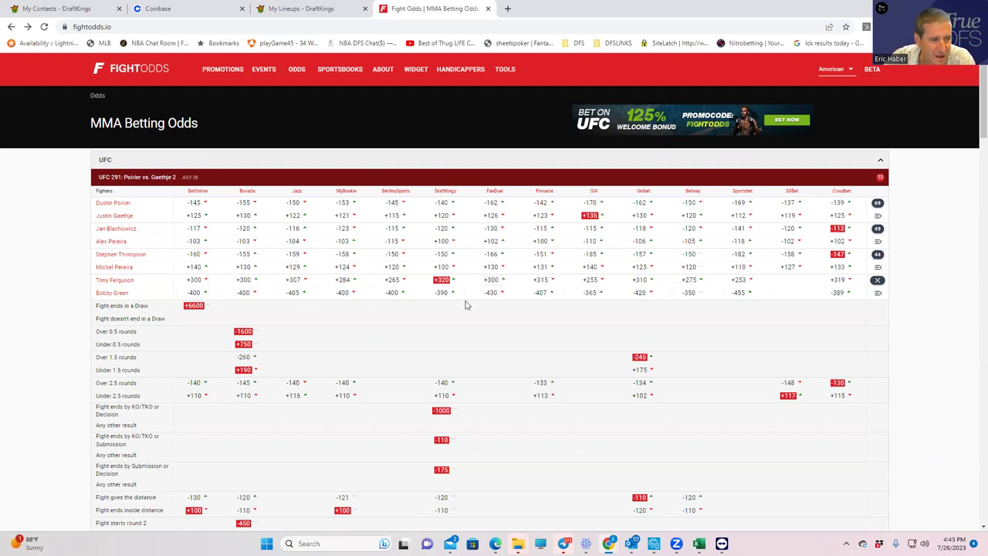
pyautogui.click(878, 281)
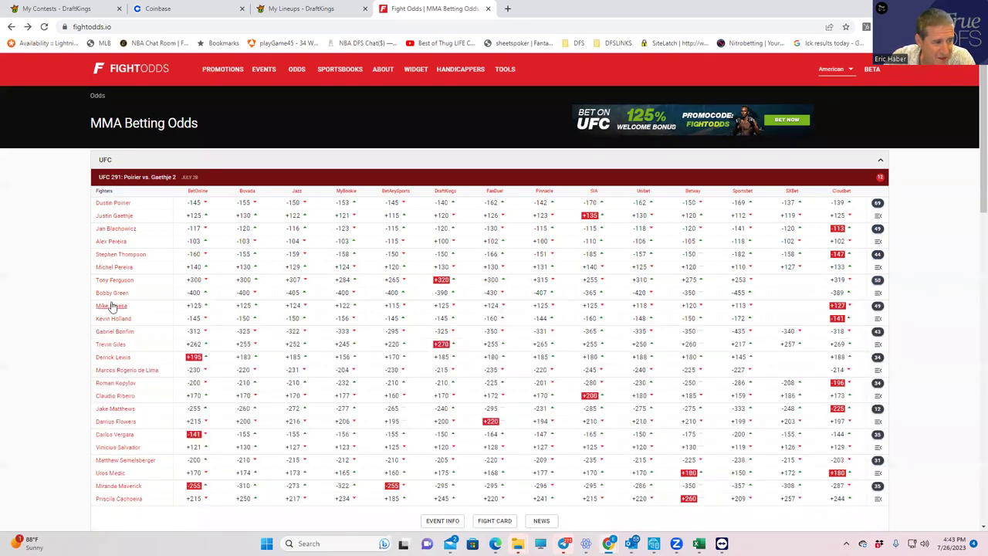